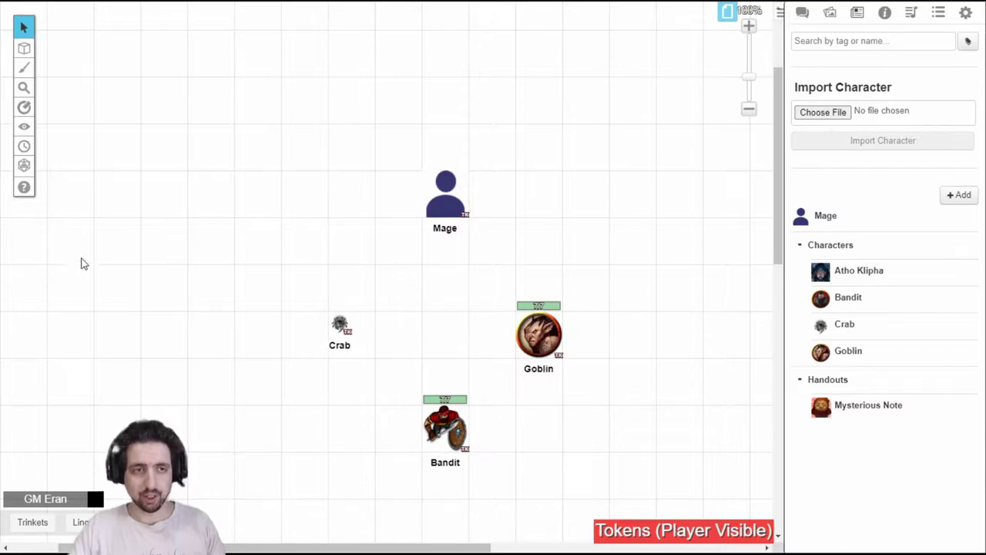
Step: Show the chat log and draw a freehand squiggle with a small dot on the empty map left of the Mage token
mouse_move(24, 70)
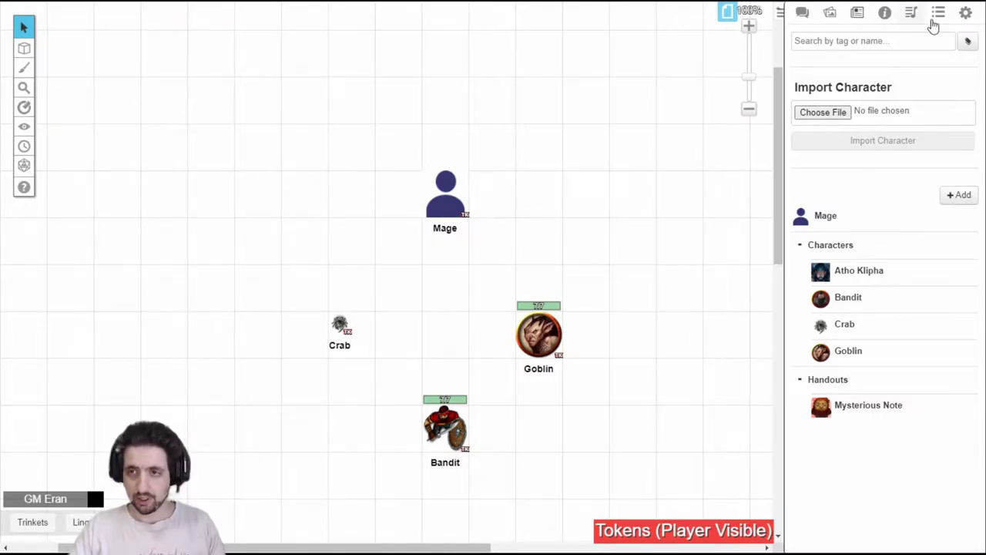
left_click(965, 14)
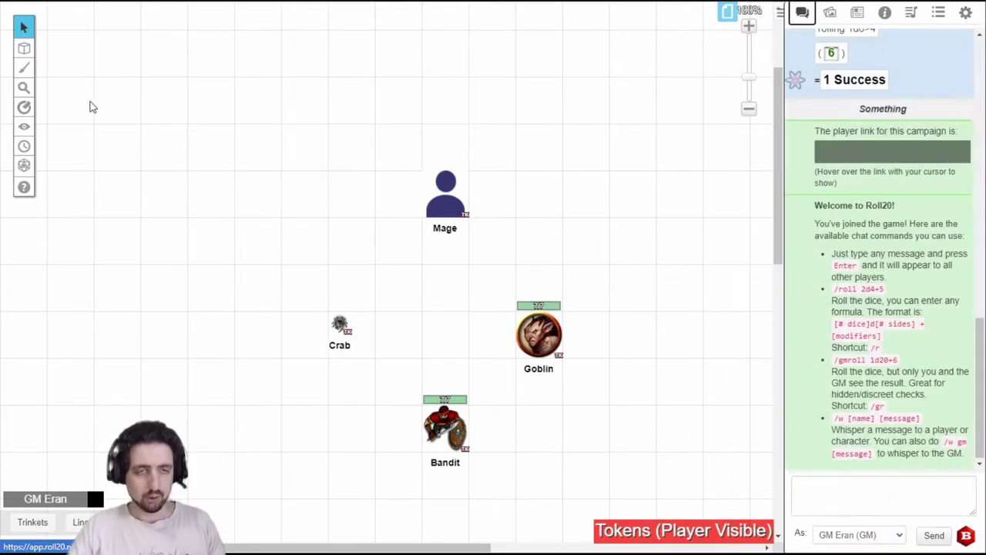
mouse_move(24, 31)
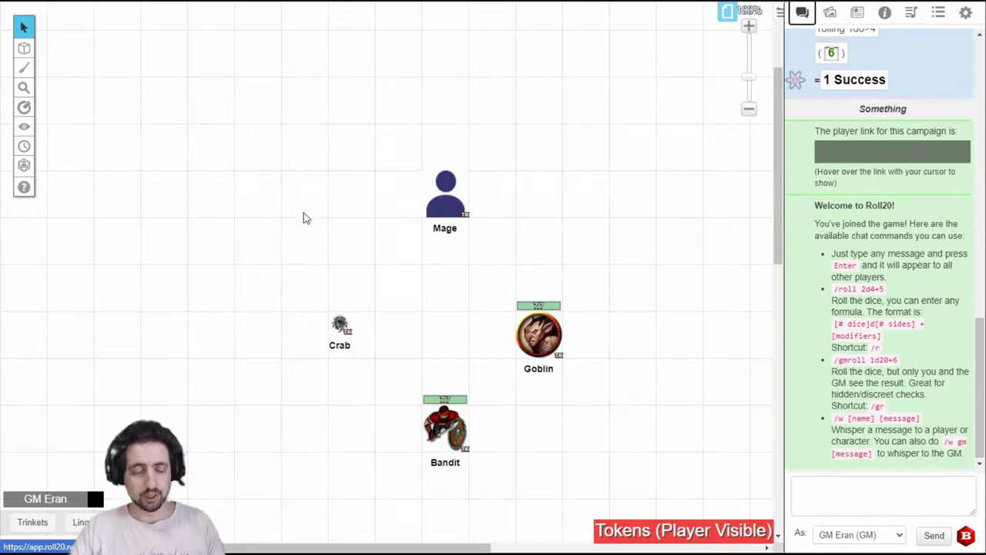
key("ctrl+z")
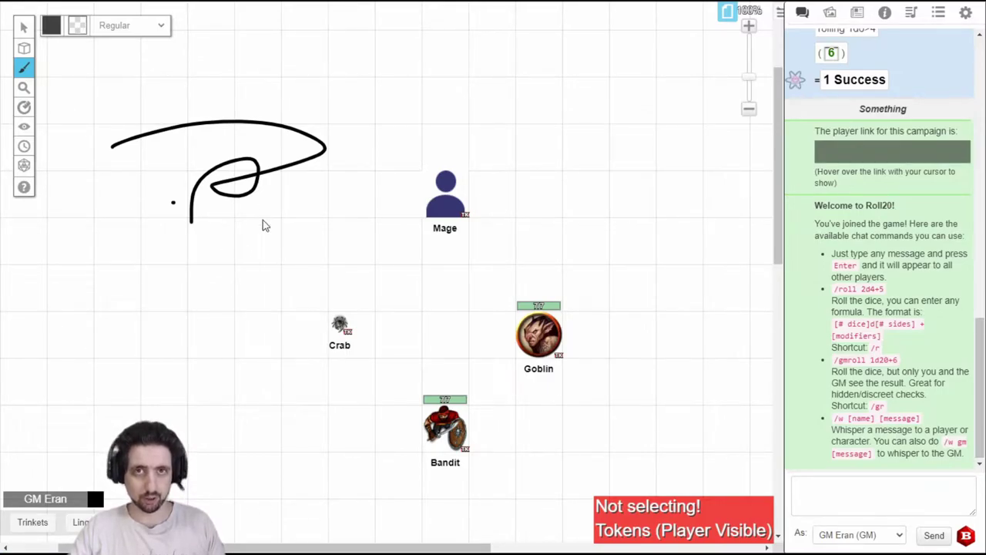
Step: Switch to the Select tool, select the Mage token, select all four tokens together, and clear the selection
key("s")
left_click(458, 187)
mouse_move(459, 187)
left_mouse_down()
mouse_move(503, 188)
mouse_move(459, 187)
left_mouse_up()
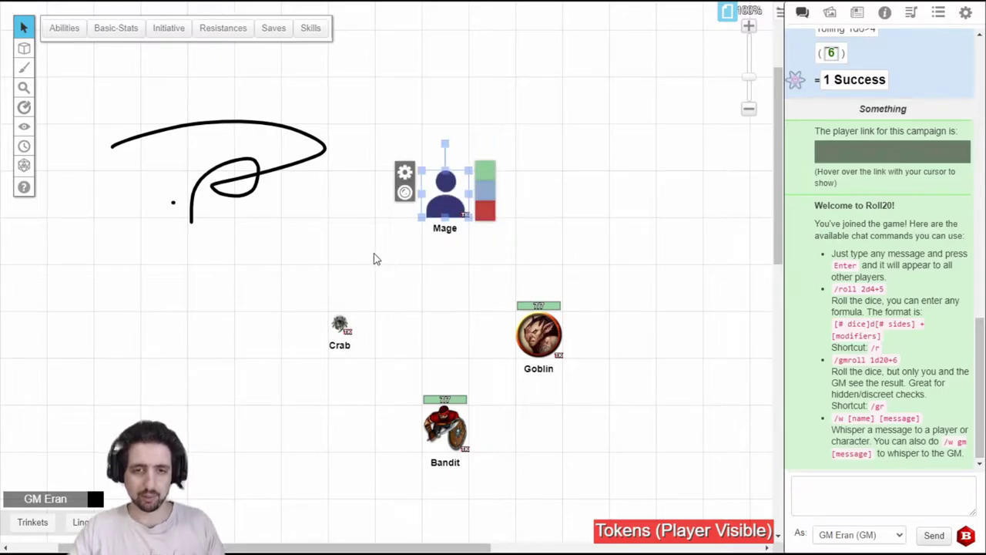
left_click_drag(336, 85, 574, 479)
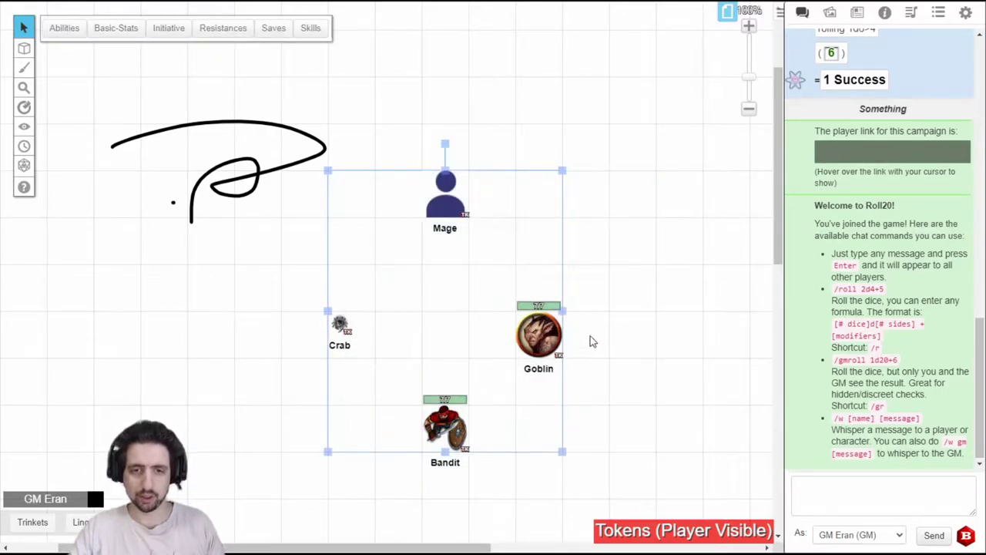
left_click(561, 287)
Step: Move the freehand squiggle up and to the right, then delete it together with the small dot
left_click_drag(119, 93, 323, 286)
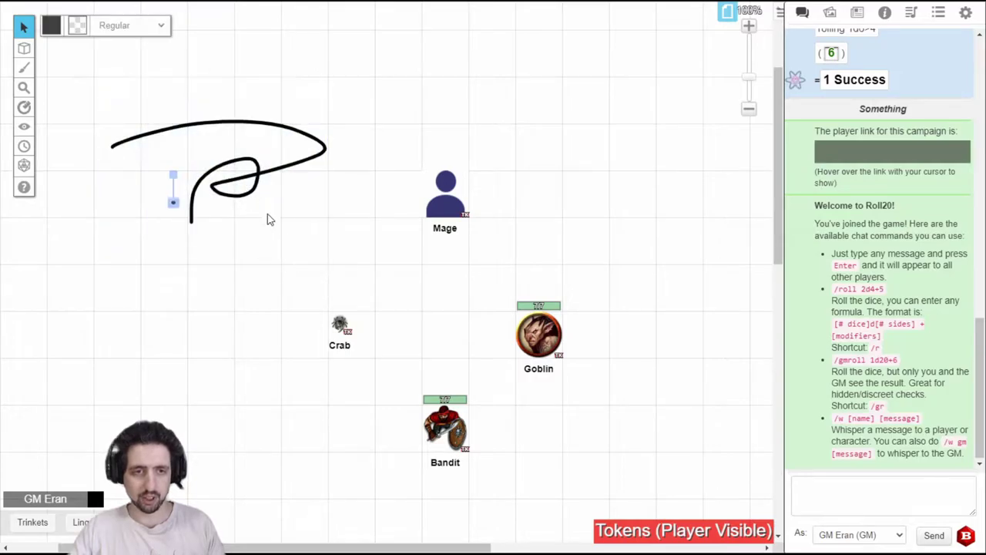
left_click_drag(231, 176, 268, 138)
left_click(235, 282)
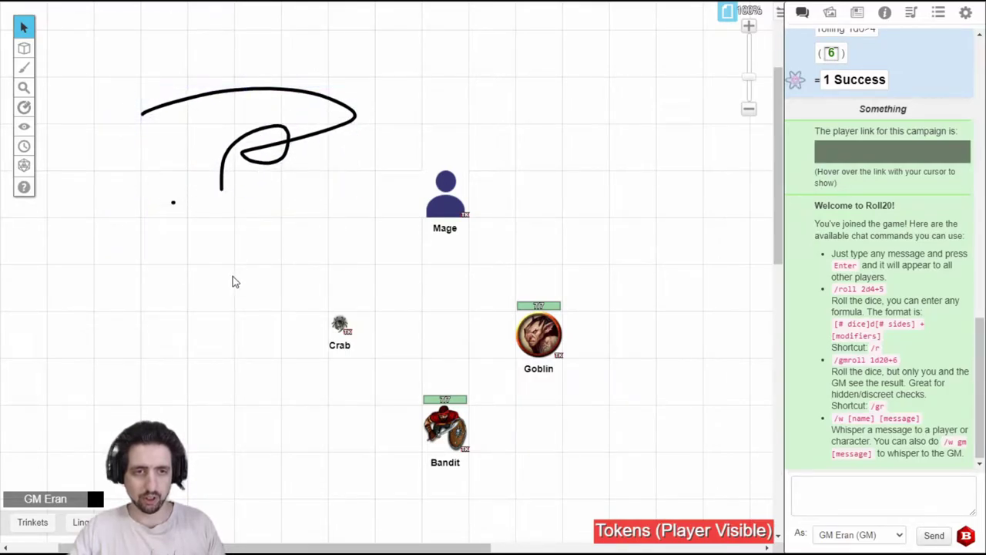
left_click(155, 185)
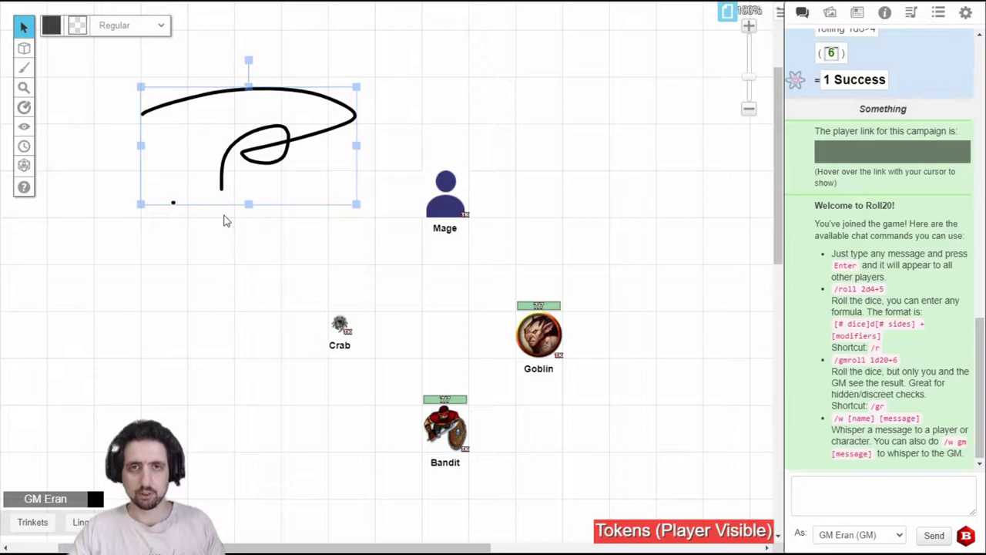
key("Delete")
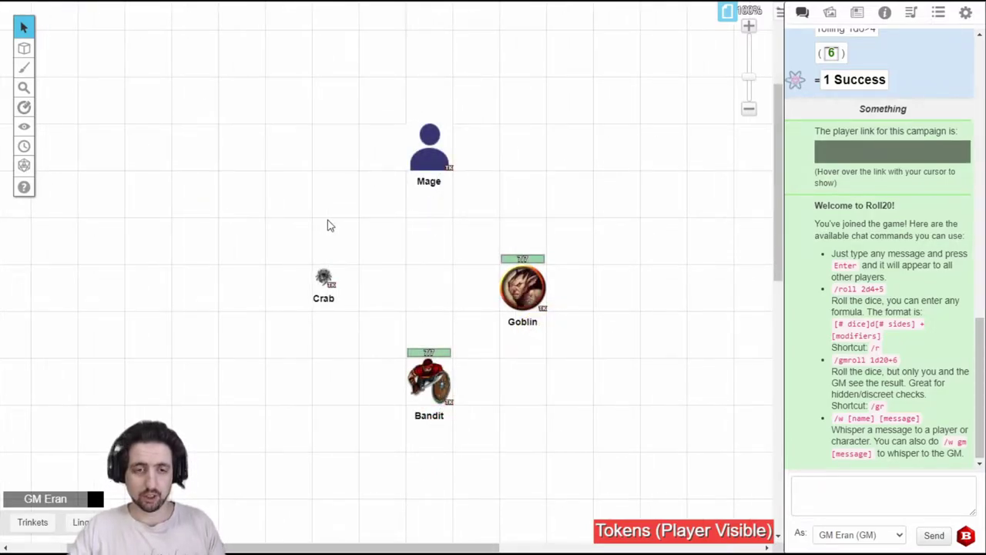
Step: Examine the context menu options for an empty area of the map and for the Mage token
mouse_move(286, 175)
left_mouse_down()
mouse_move(325, 261)
mouse_move(236, 128)
mouse_move(273, 190)
mouse_move(290, 167)
mouse_move(291, 179)
left_mouse_up()
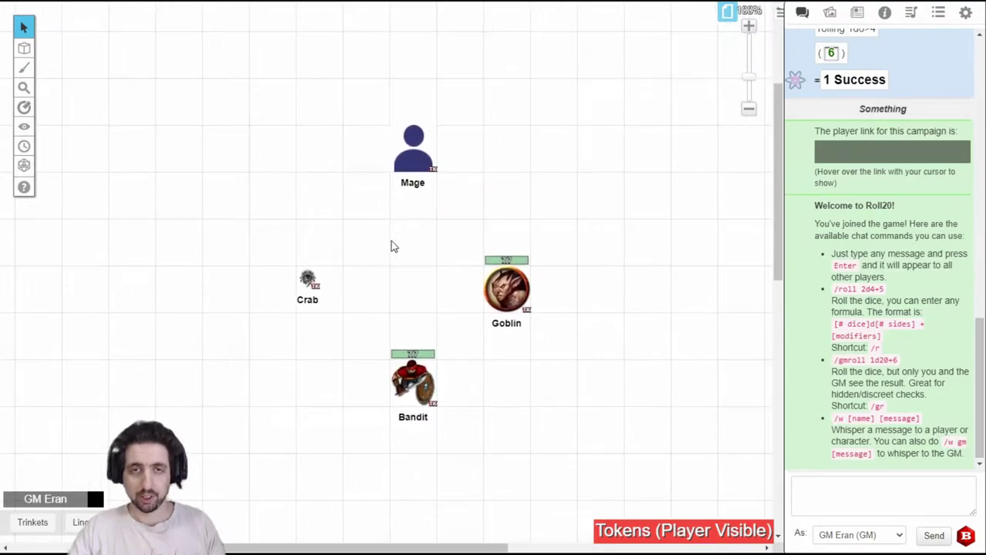
scroll(453, 280, "right", 2)
scroll(403, 277, "left", 1)
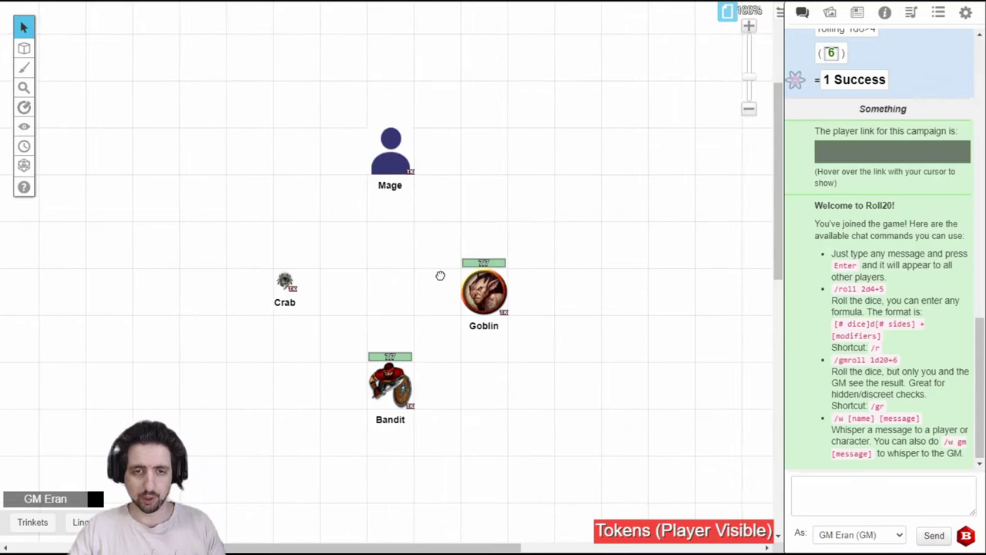
scroll(440, 275, "down", 1)
right_click(365, 224)
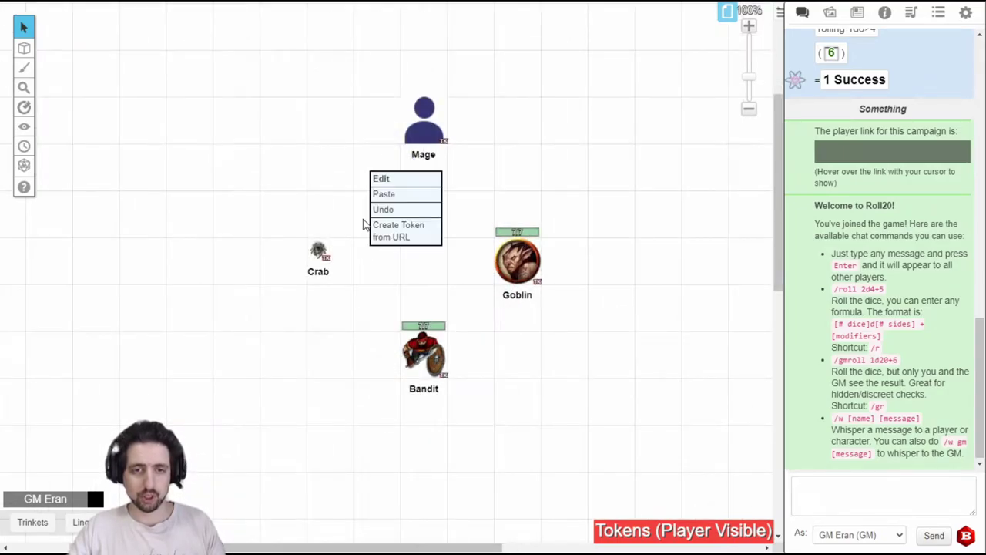
left_click(398, 257)
right_click(422, 125)
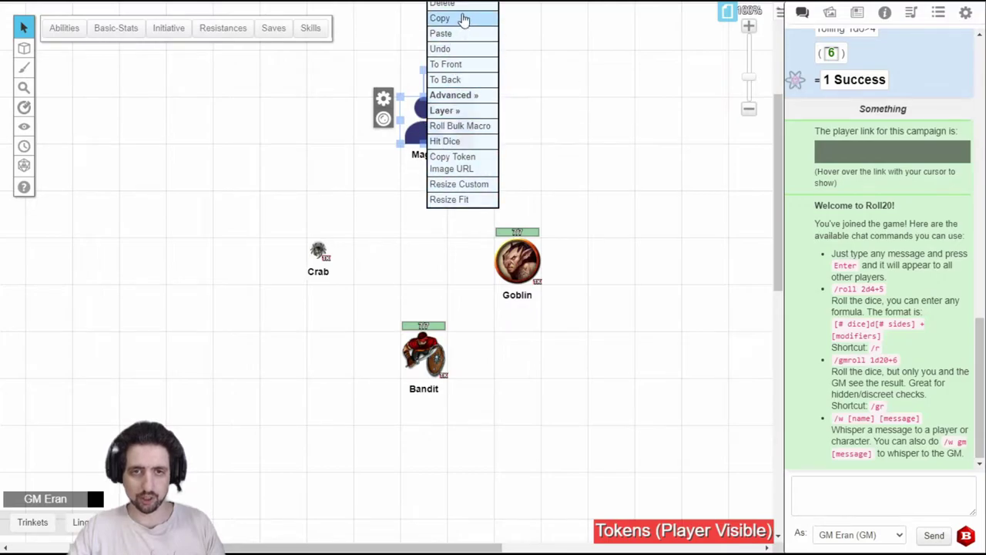
left_click(398, 232)
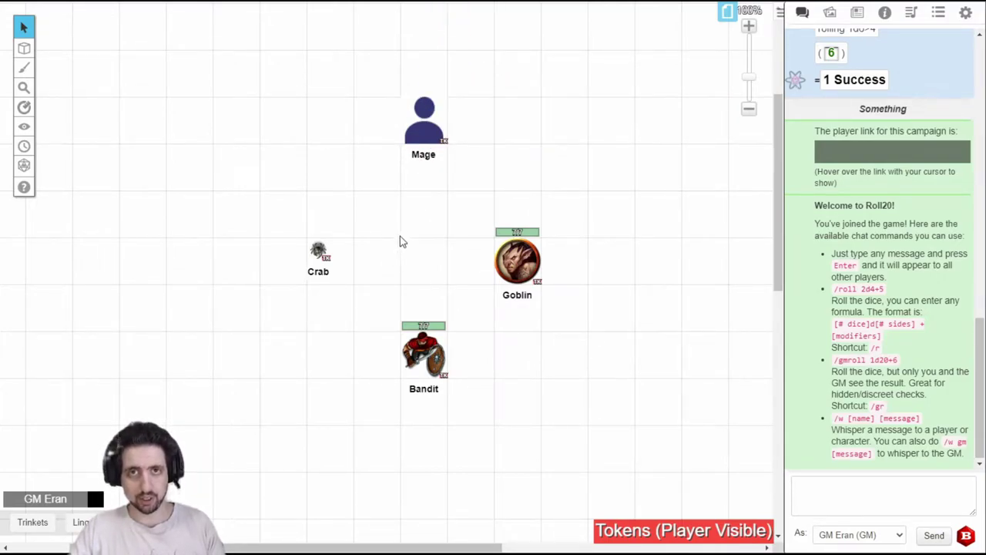
Step: Pan the map with the Pan View tool, view the empty area's context menu, and return to the Select tool
mouse_move(23, 28)
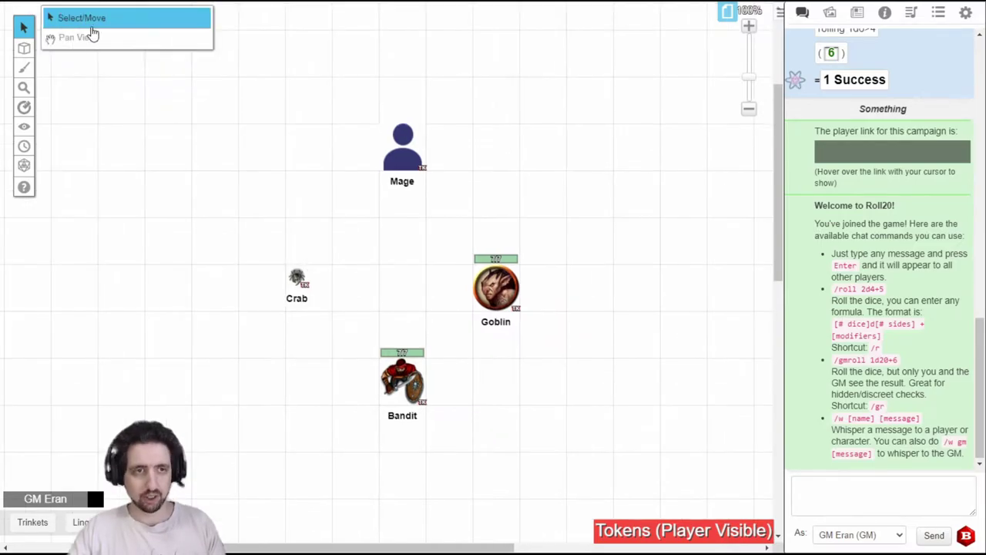
left_click(91, 39)
mouse_move(350, 226)
left_mouse_down()
mouse_move(359, 172)
mouse_move(332, 203)
mouse_move(363, 216)
left_mouse_up()
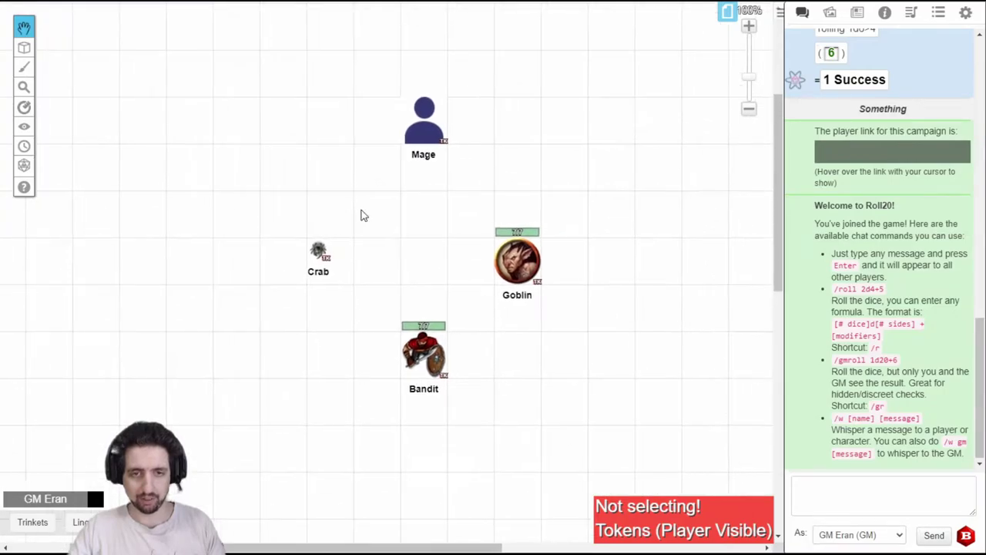
right_click(337, 185)
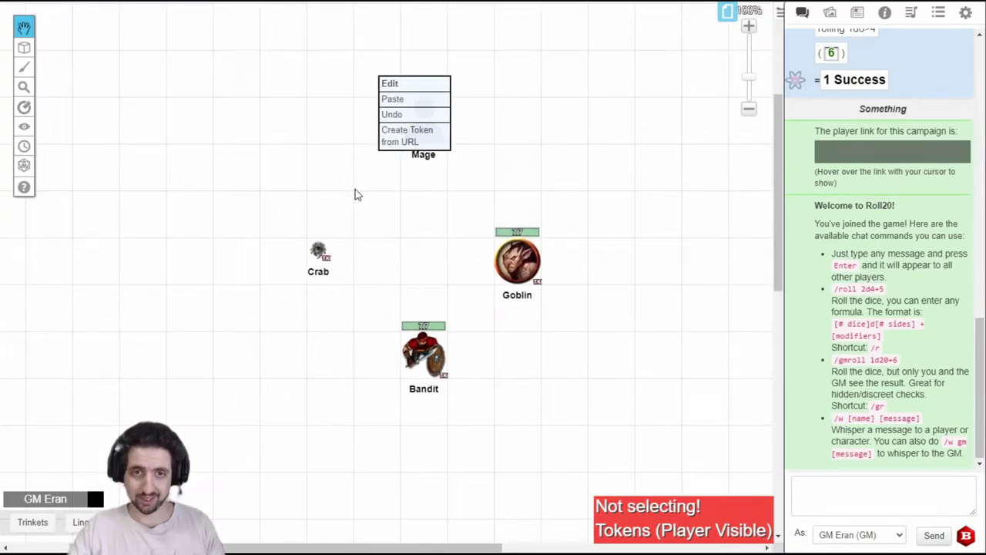
left_click(373, 160)
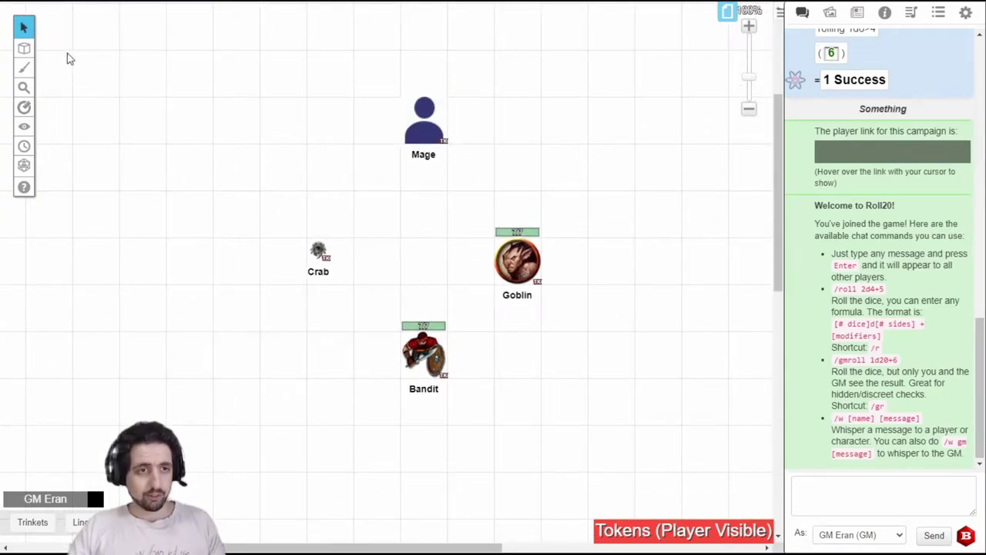
Step: Draw a looping freehand line on the map left of the Mage token and keep the line thickness at Regular
mouse_move(26, 70)
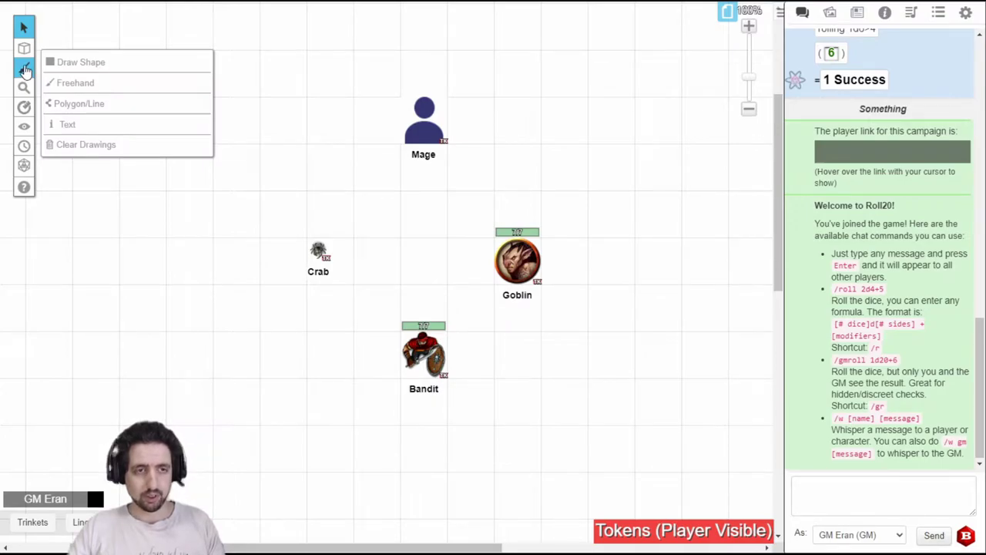
left_click(26, 70)
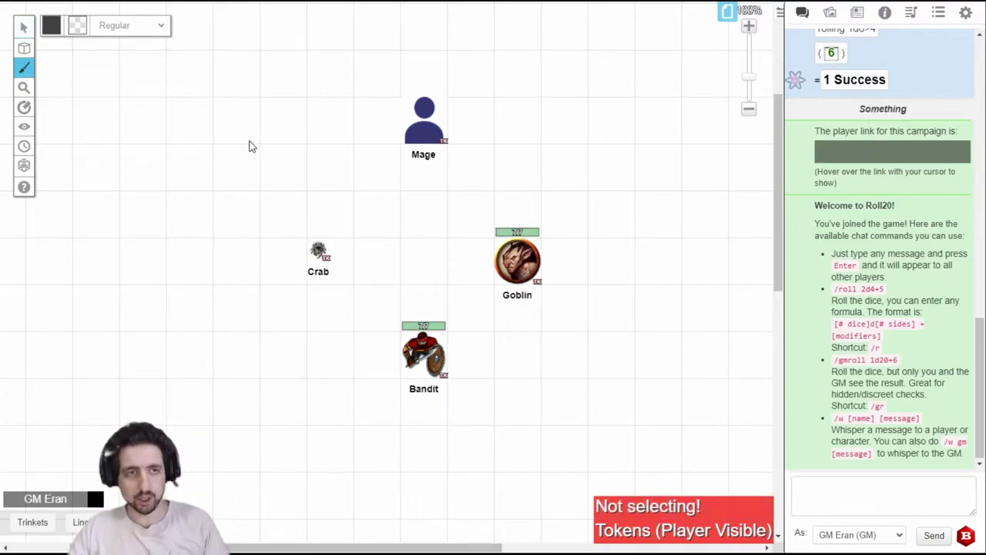
mouse_move(230, 110)
left_mouse_down()
mouse_move(141, 128)
mouse_move(270, 95)
left_mouse_up()
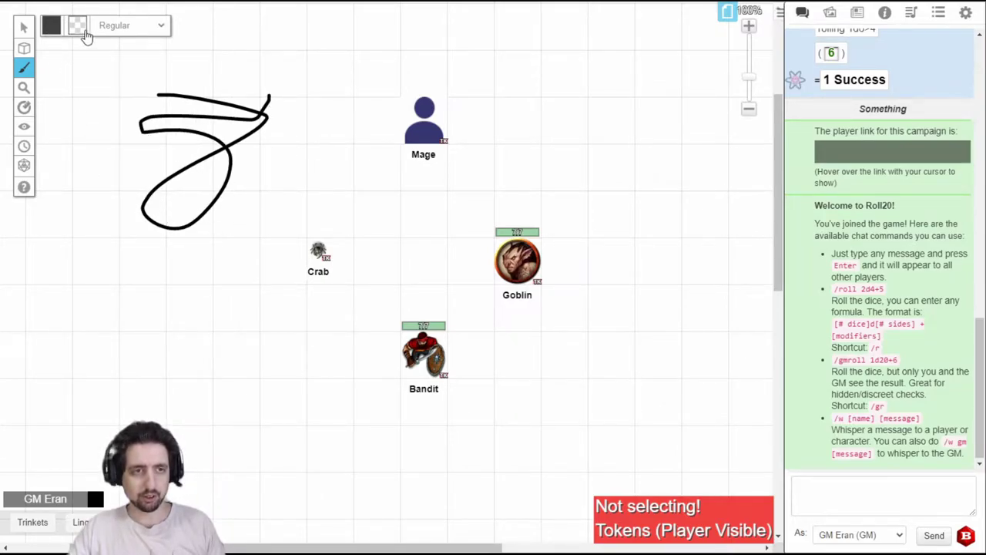
left_click(154, 27)
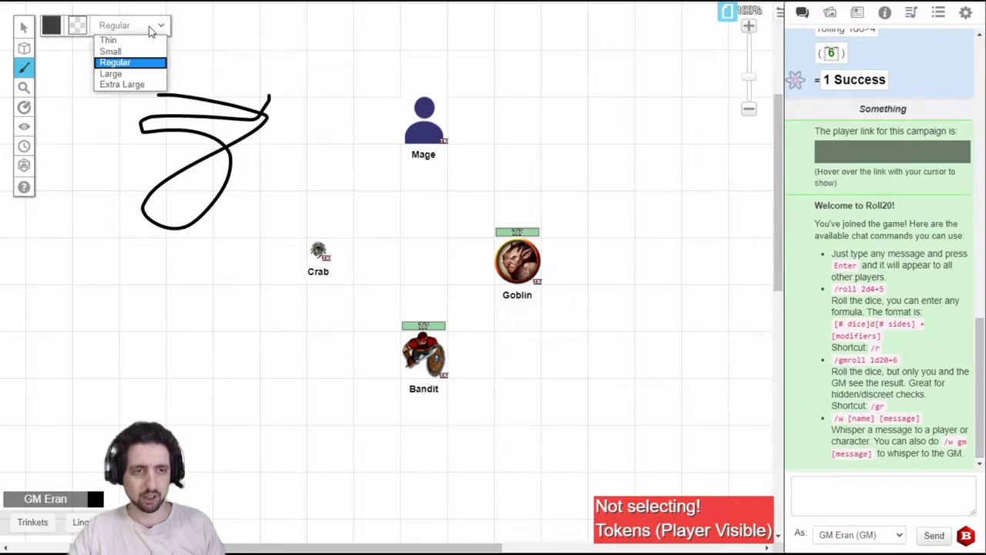
left_click(116, 61)
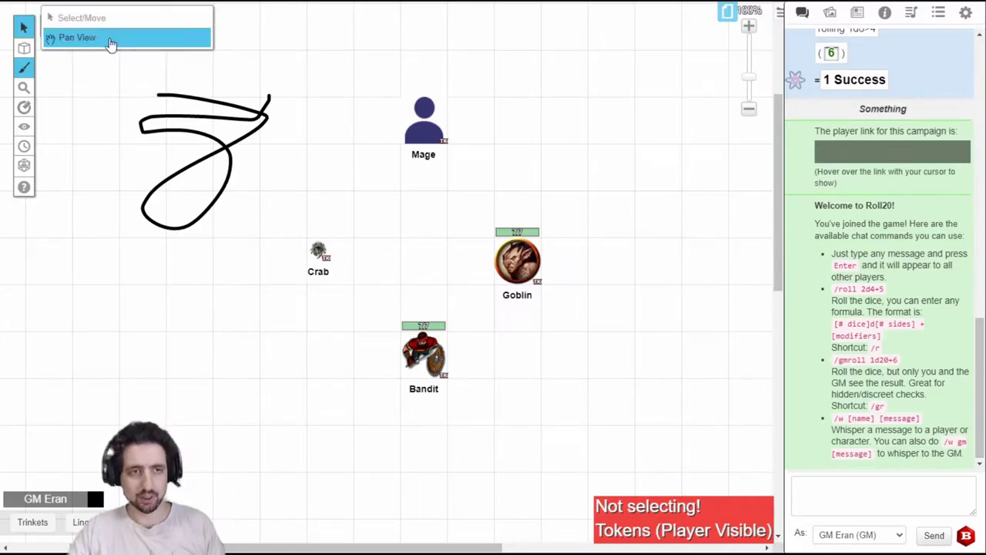
Step: Draw a rectangle, an ellipse, a 3×3-cell square and a 4×4-cell circle beside the tokens, and move the square above the Mage
mouse_move(29, 71)
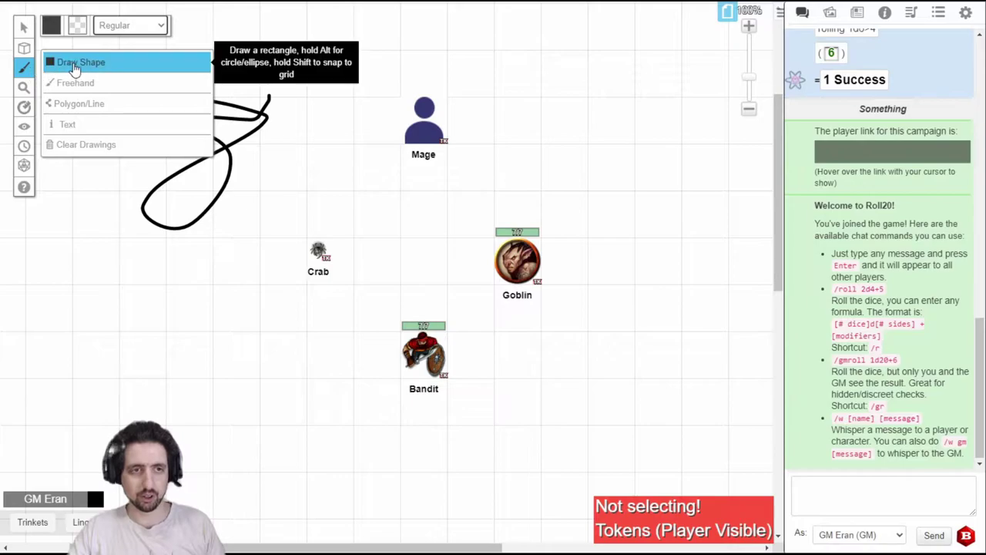
left_click(74, 63)
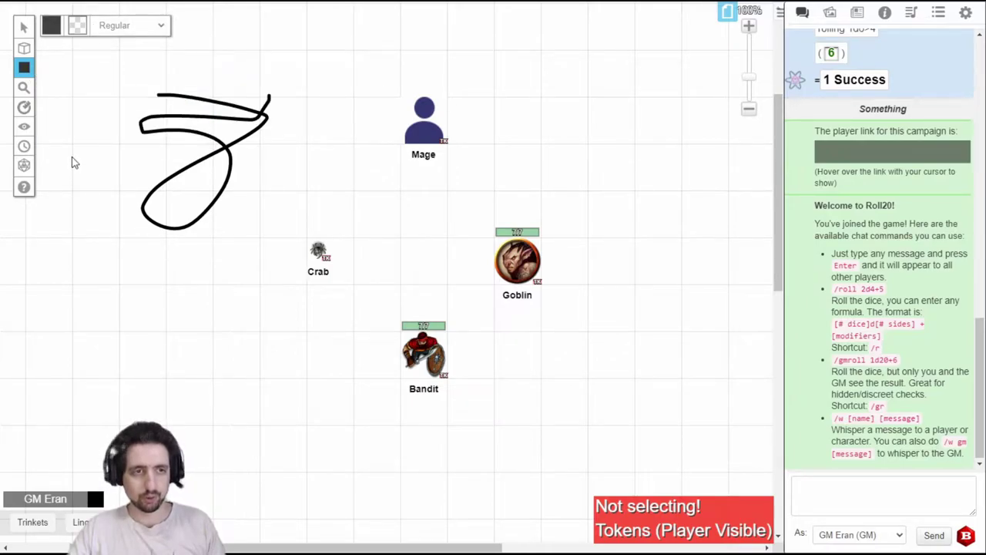
mouse_move(71, 155)
left_mouse_down()
mouse_move(167, 256)
mouse_move(208, 219)
mouse_move(132, 259)
mouse_move(193, 275)
mouse_move(147, 258)
mouse_move(270, 341)
mouse_move(298, 277)
mouse_move(224, 347)
mouse_move(281, 288)
left_mouse_up()
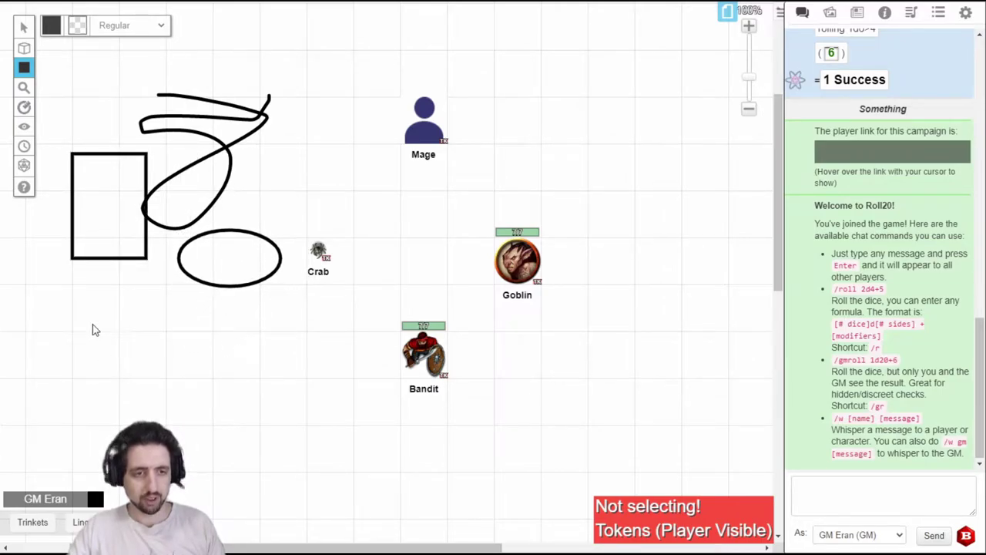
mouse_move(71, 284)
left_mouse_down()
mouse_move(165, 365)
mouse_move(159, 412)
mouse_move(167, 424)
mouse_move(147, 396)
mouse_move(148, 339)
mouse_move(214, 396)
mouse_move(213, 424)
left_mouse_up()
mouse_move(216, 283)
left_mouse_down()
mouse_move(334, 383)
mouse_move(385, 488)
mouse_move(402, 473)
left_mouse_up()
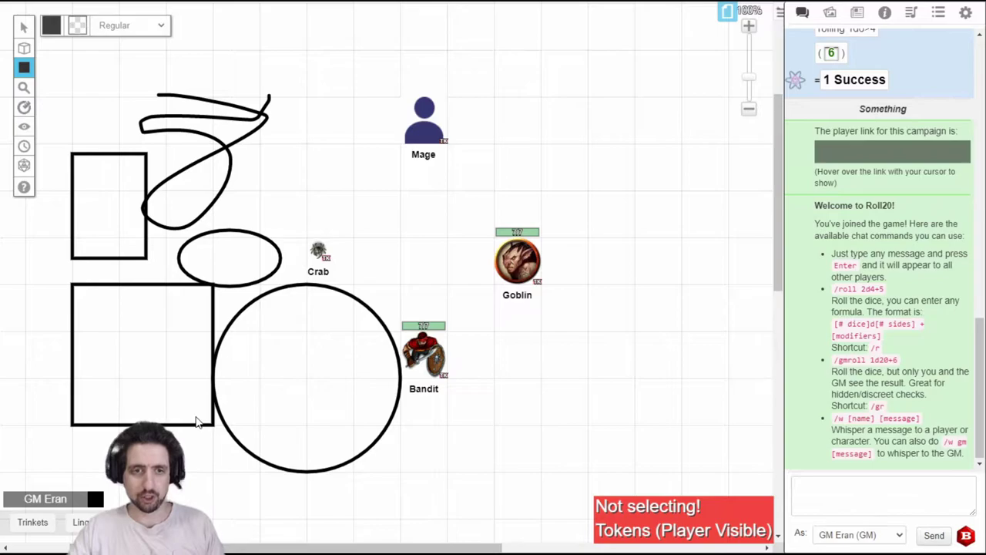
key("s")
left_click_drag(131, 423, 414, 94)
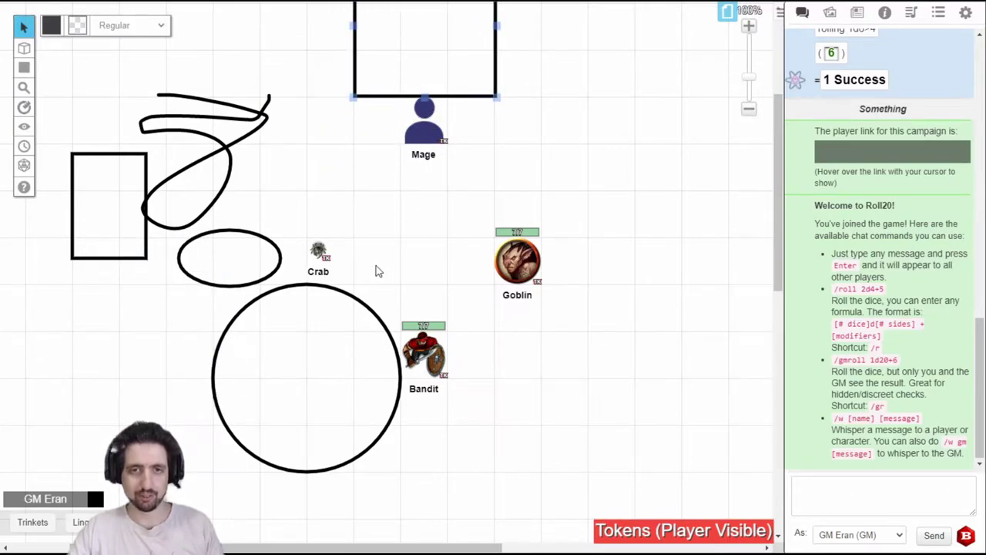
Step: Draw a large closed polygon enclosing the Crab, Goblin and Bandit tokens and the big circle
mouse_move(24, 67)
left_click(97, 103)
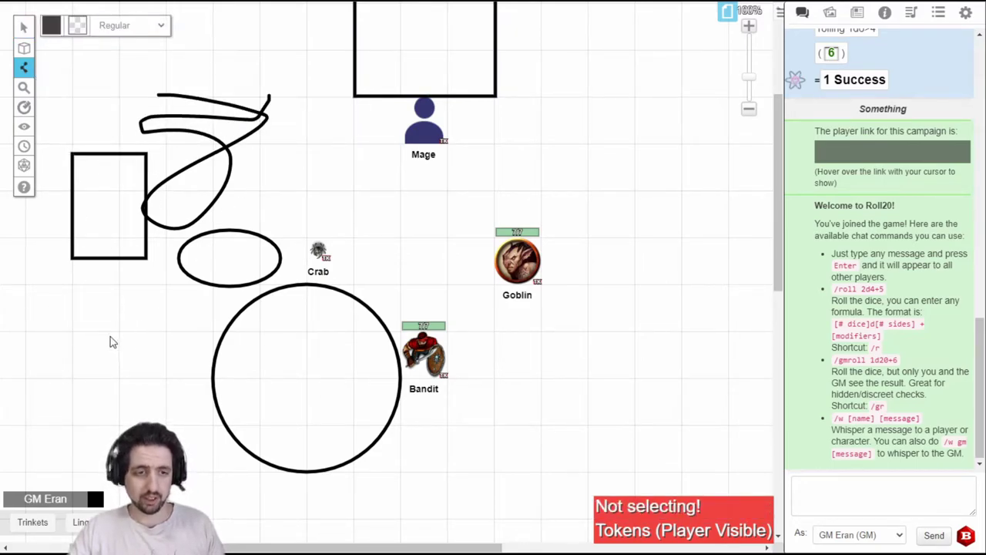
left_click(45, 337)
left_click(131, 447)
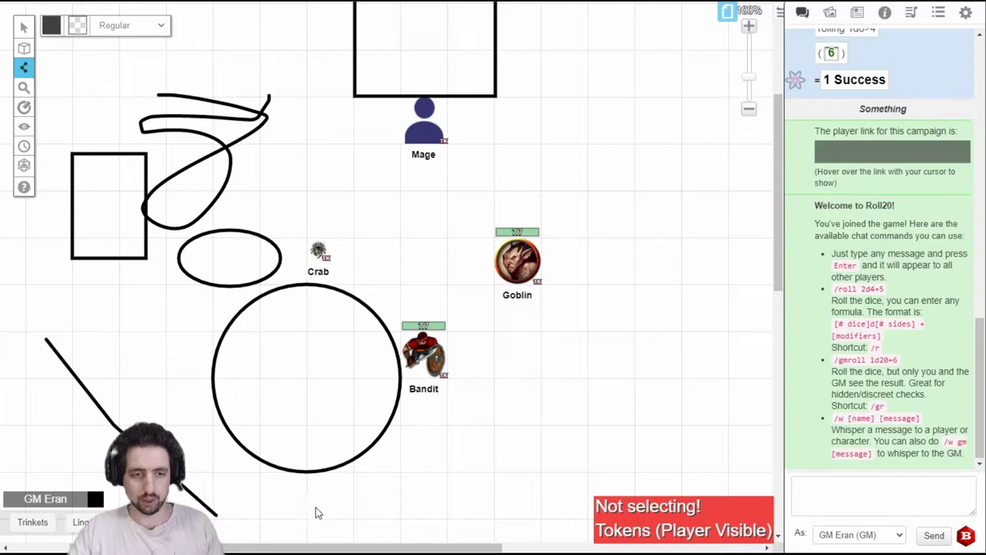
left_click(216, 515)
left_click(481, 487)
left_click(597, 428)
left_click(641, 331)
left_click(647, 240)
left_click(624, 186)
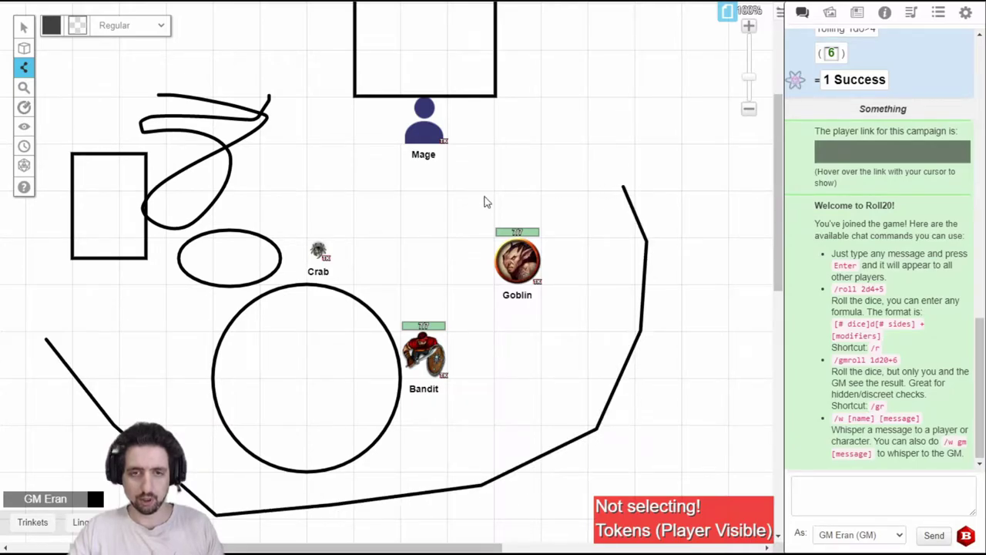
left_click(481, 197)
left_click(139, 286)
left_click(68, 337)
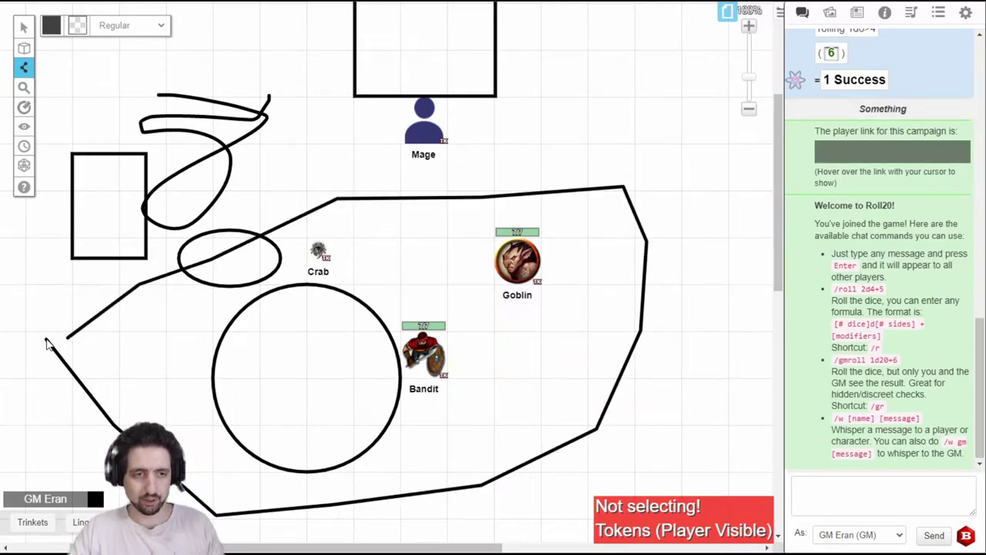
left_click(46, 338)
Step: Draw a small closed triangle inside the large polygon, left of the big circle
left_click(121, 344)
left_click(154, 334)
left_click(137, 395)
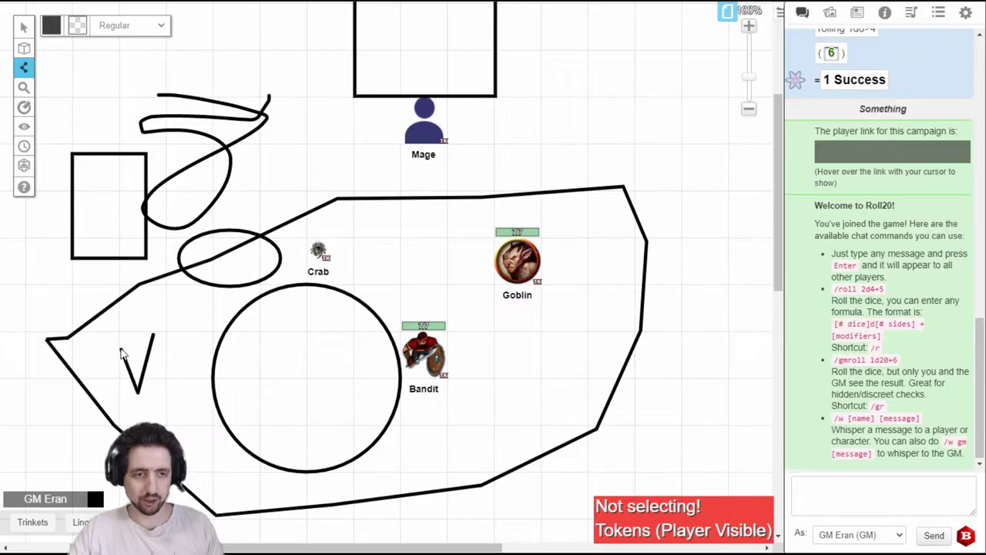
left_click(121, 345)
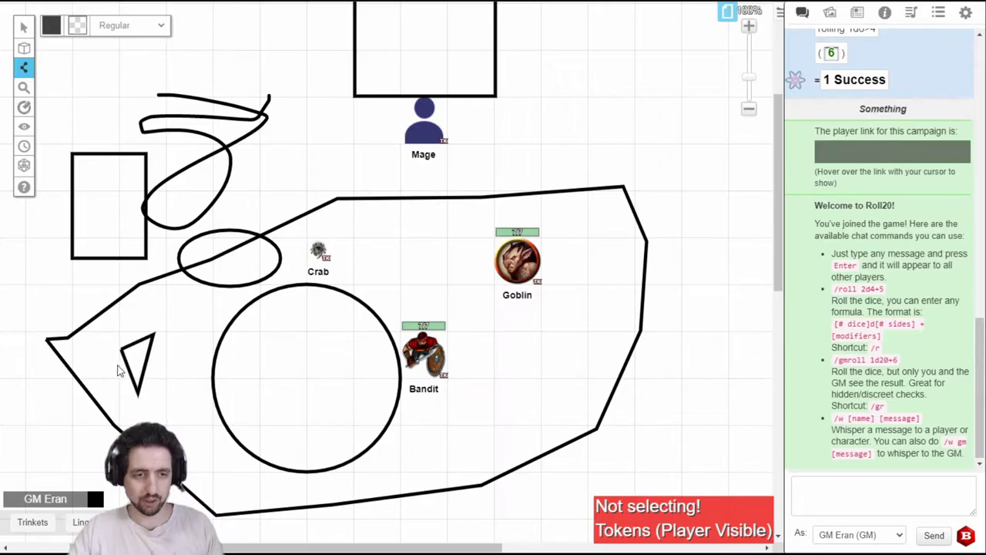
Step: Draw two separate straight diagonal lines on either side of the small triangle inside the large polygon
left_click(83, 345)
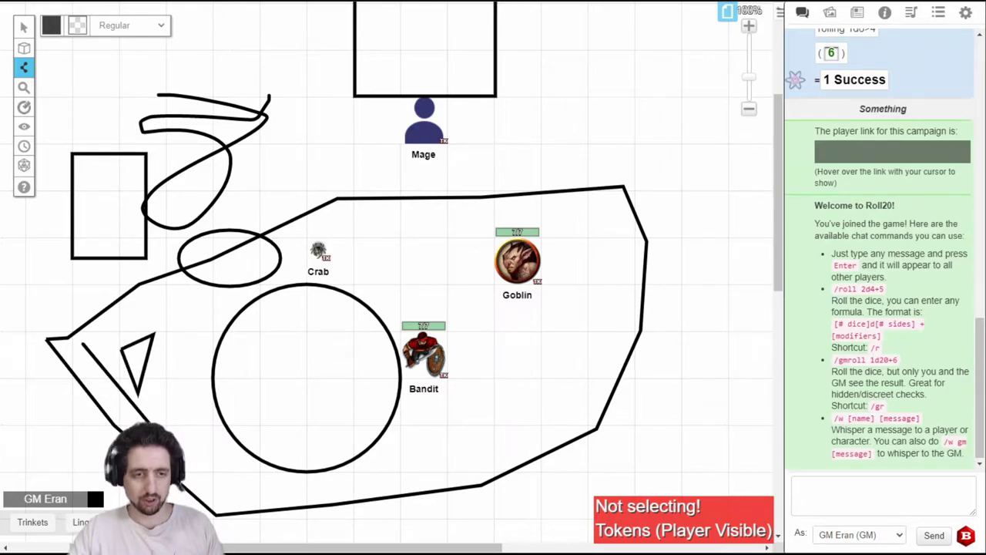
left_click(163, 368)
double_click(195, 427)
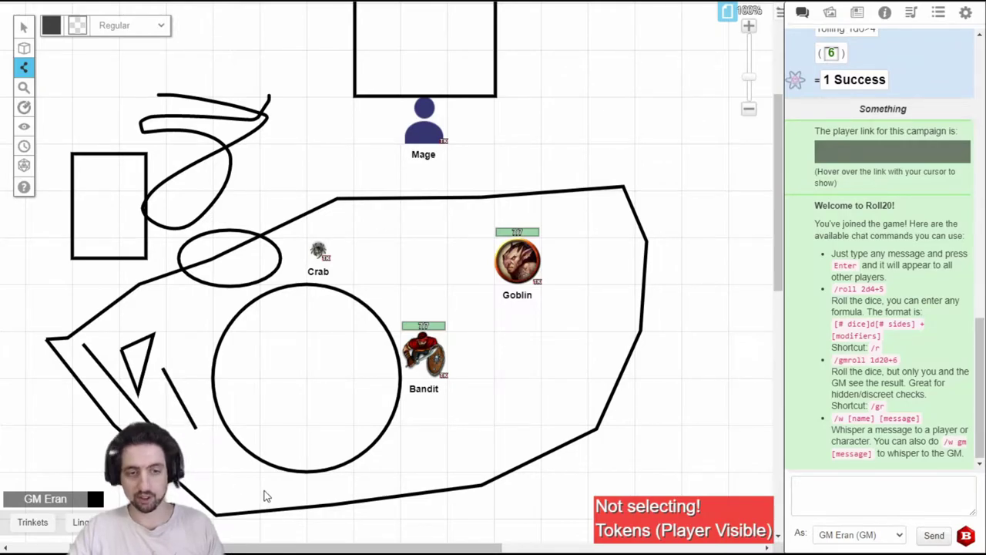
Step: Add the text "Type anything" to the map above the Crab token and move it slightly upward
left_click(77, 124)
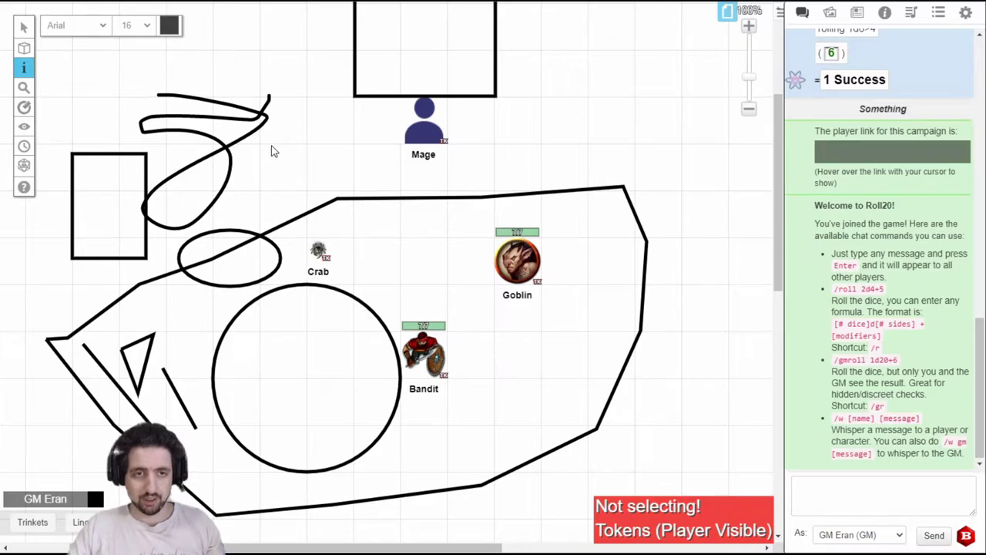
left_click(278, 177)
type("T")
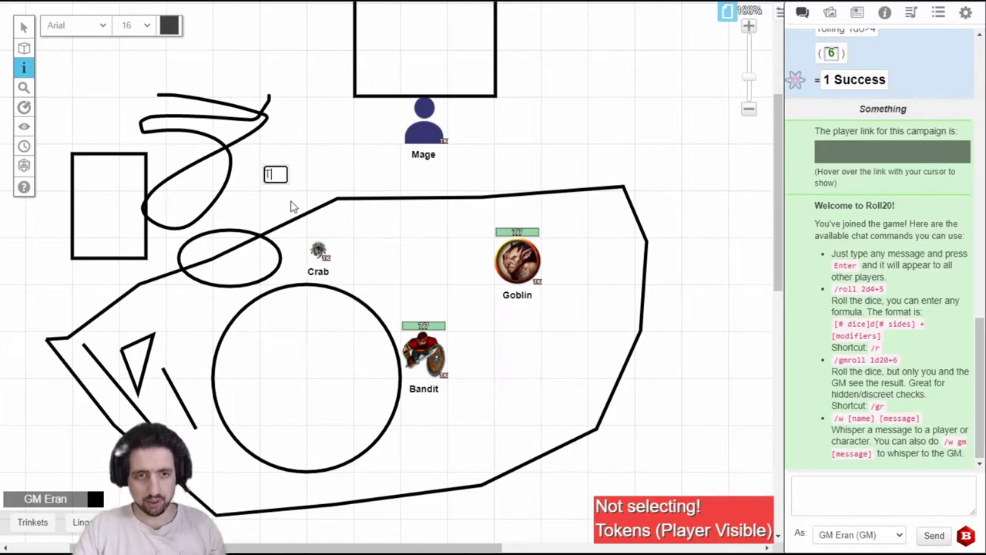
type("ype anything")
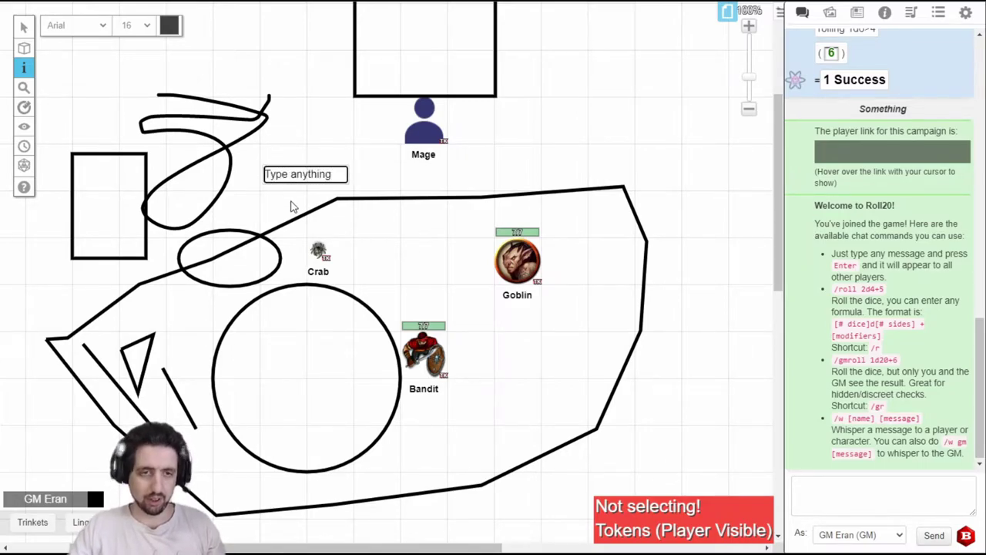
left_click(23, 27)
left_click_drag(281, 171, 293, 154)
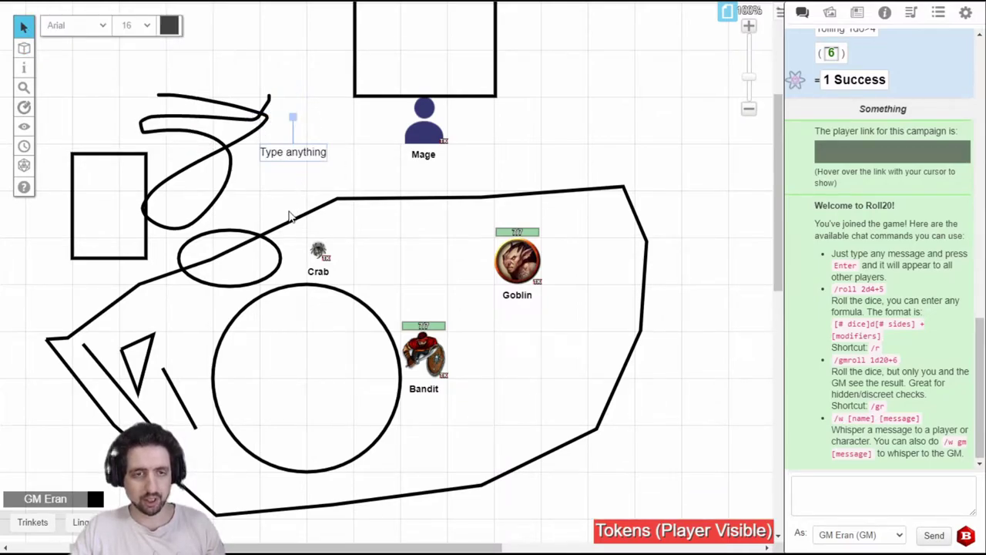
Step: Change the looping freehand line's thickness to Extra Large
left_click(223, 150)
left_click(121, 25)
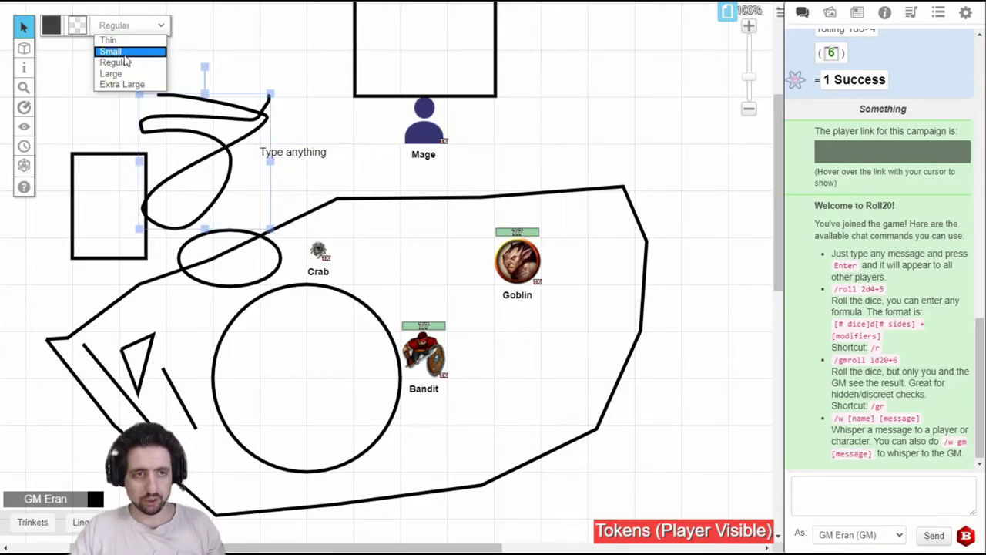
left_click(124, 85)
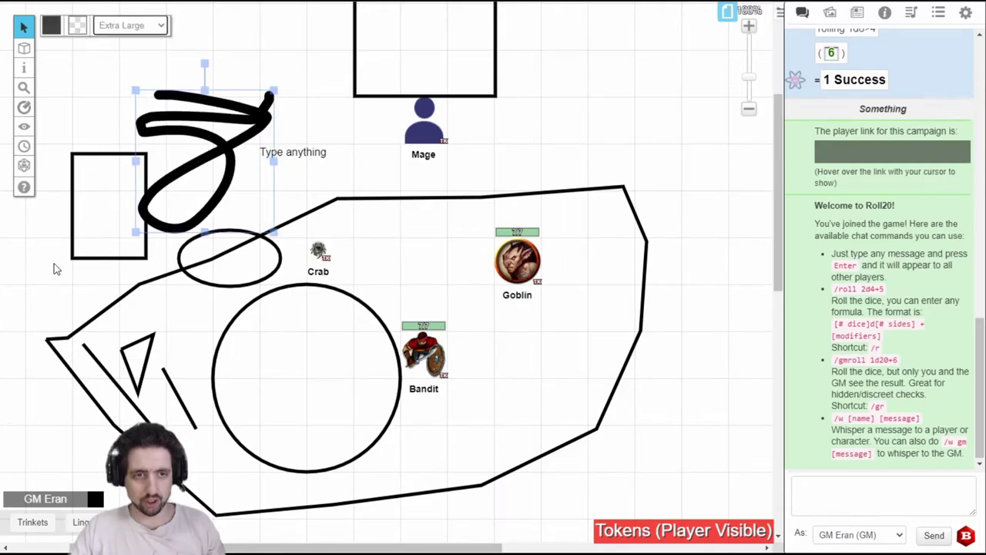
Step: Fill the big circle beside the Bandit token with magenta
left_click(219, 351)
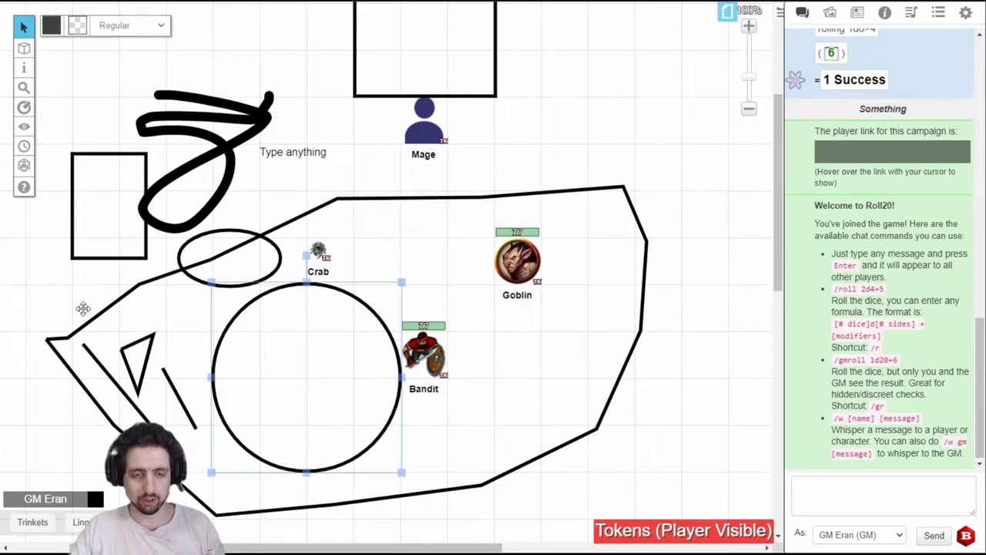
left_click(77, 25)
left_click(66, 67)
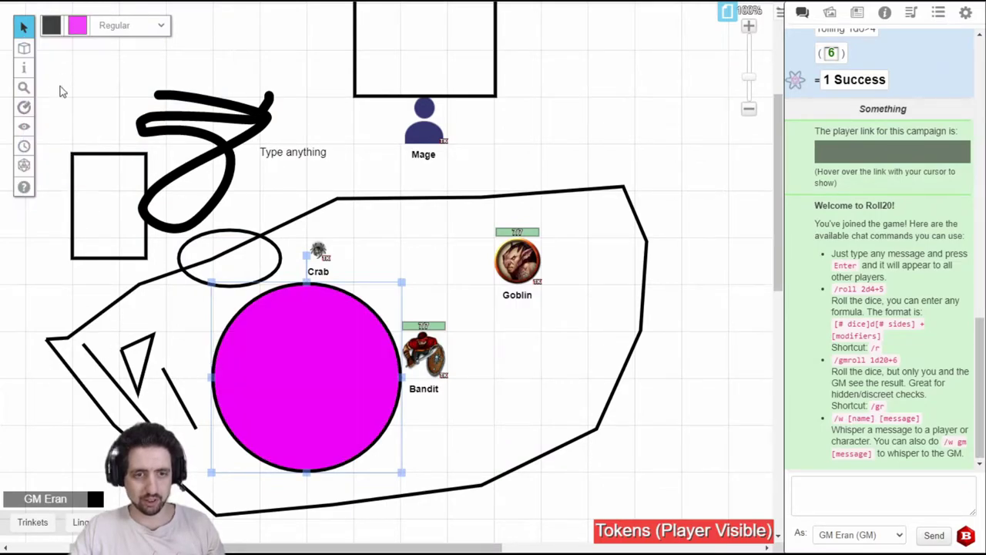
left_click(292, 230)
Step: Set the font size of the "Type anything" text to 40
left_click(295, 146)
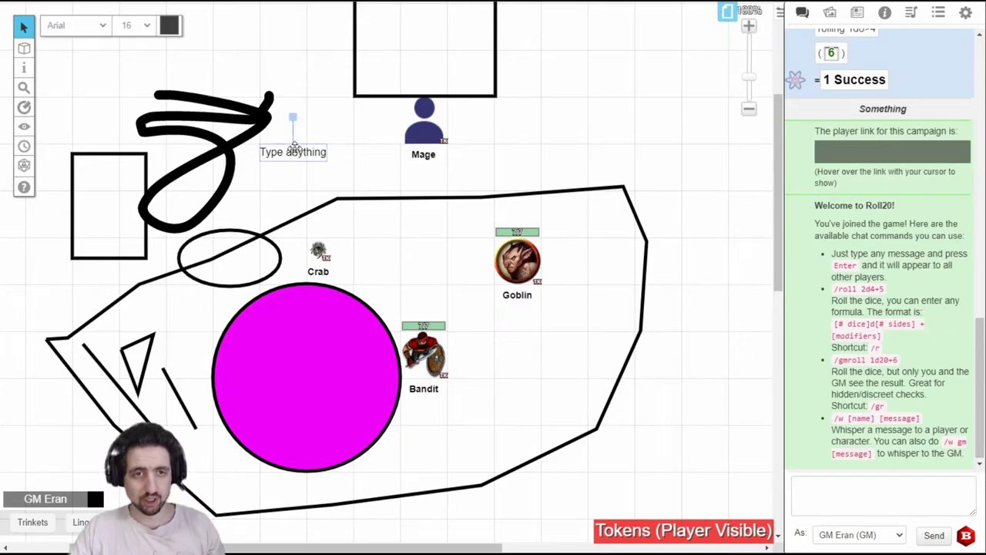
left_click(134, 26)
left_click(137, 167)
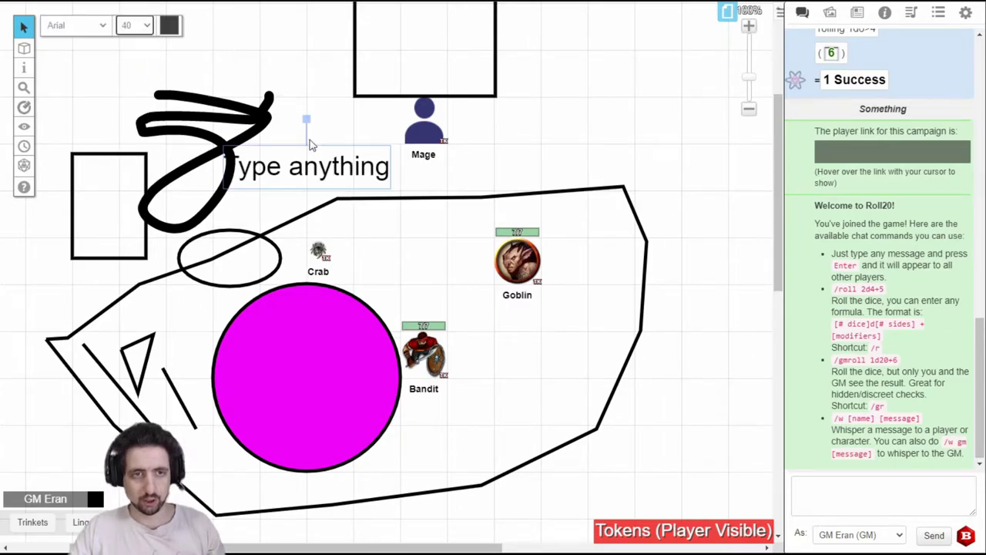
left_click(315, 108)
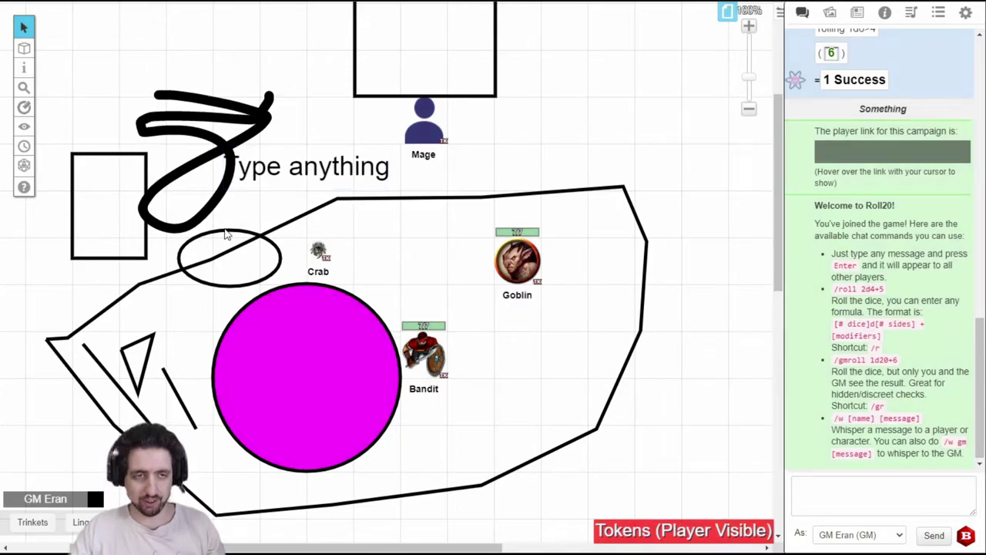
Step: Clear all drawings from the token layer and confirm the removal
mouse_move(26, 70)
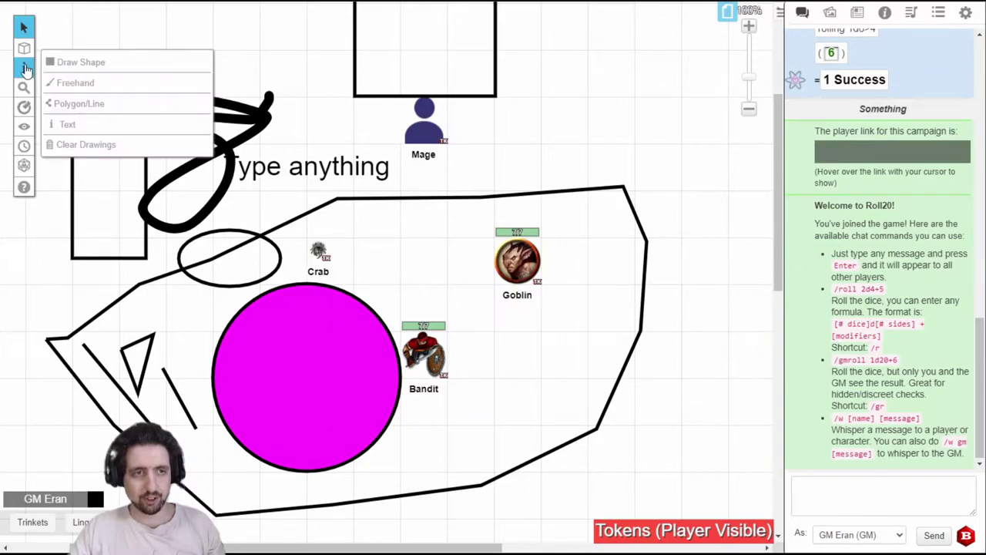
left_click(91, 145)
left_click(521, 326)
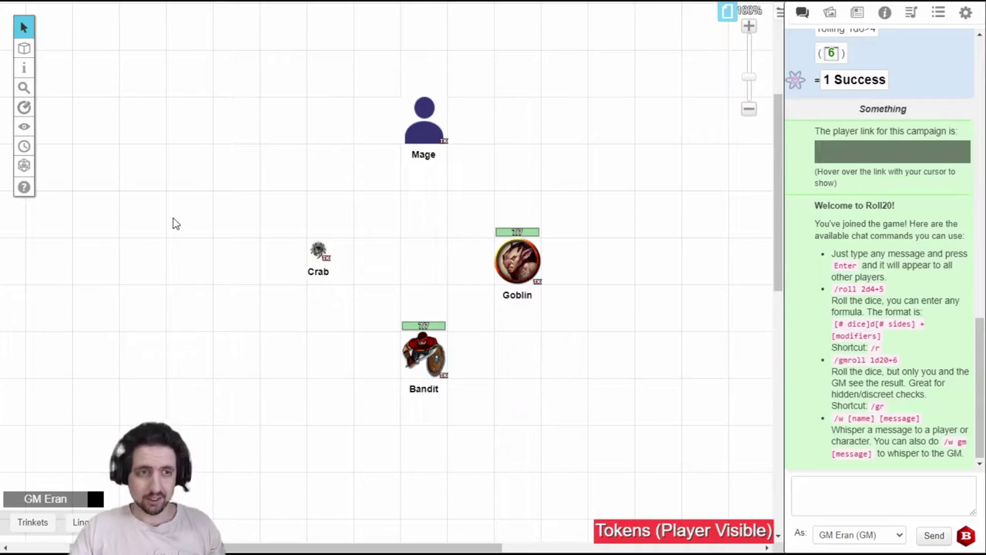
Step: Draw a hooked freehand line left of the Mage token and a square about 2×2 cells below it
key("d")
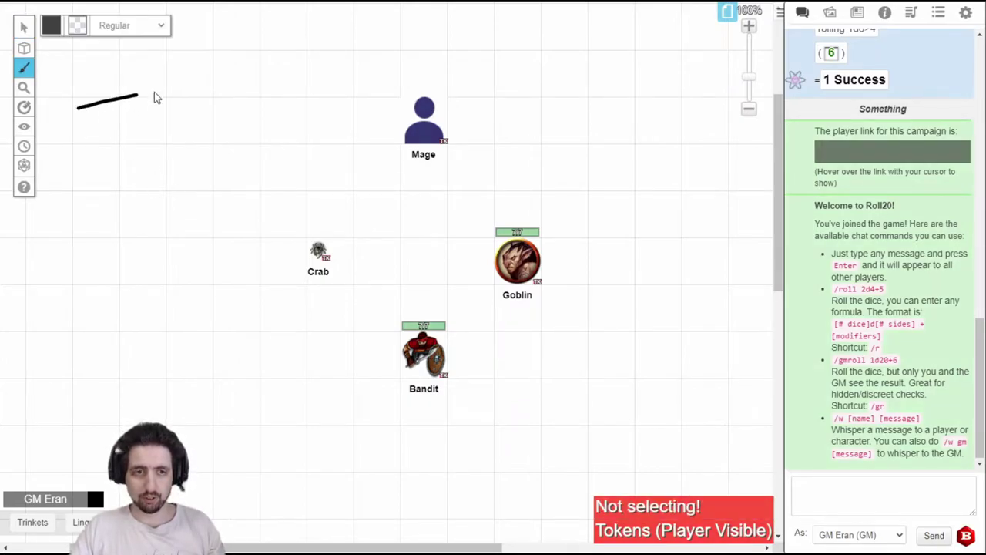
mouse_move(154, 97)
left_mouse_down()
mouse_move(198, 187)
mouse_move(164, 113)
left_mouse_up()
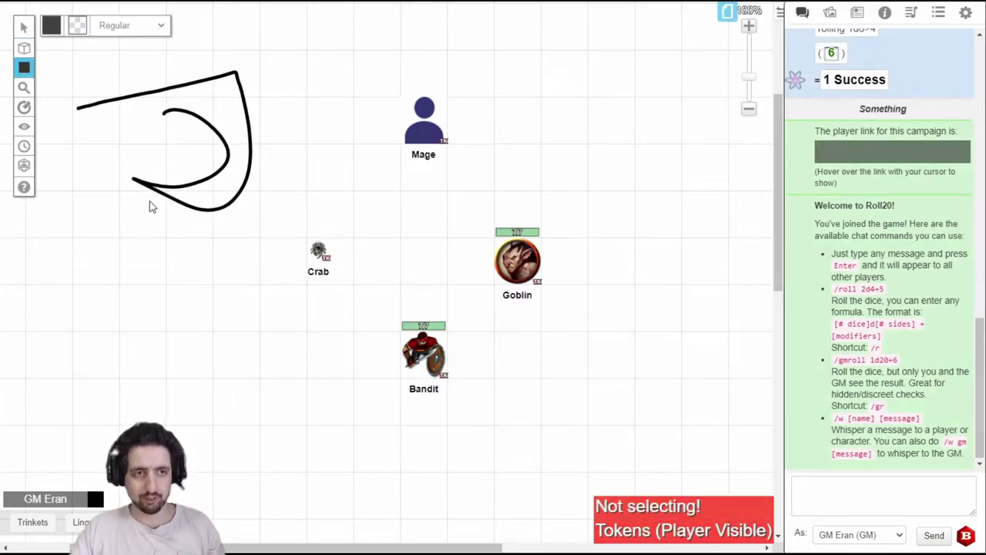
left_click_drag(76, 187, 170, 275)
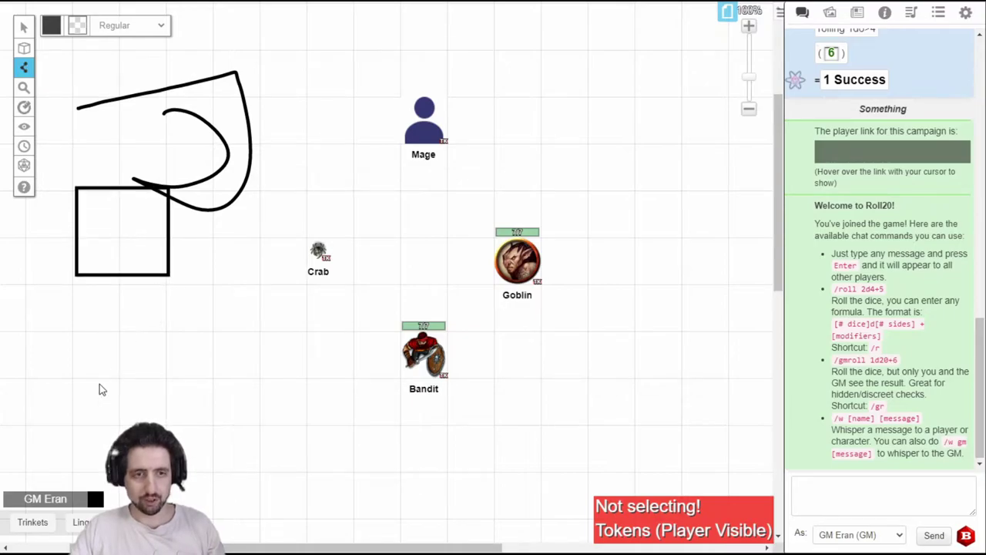
Step: Draw an open three-segment polygon line that starts below the square and ends at its lower edge
left_click(69, 326)
left_click(196, 408)
left_click(252, 285)
left_click(162, 273)
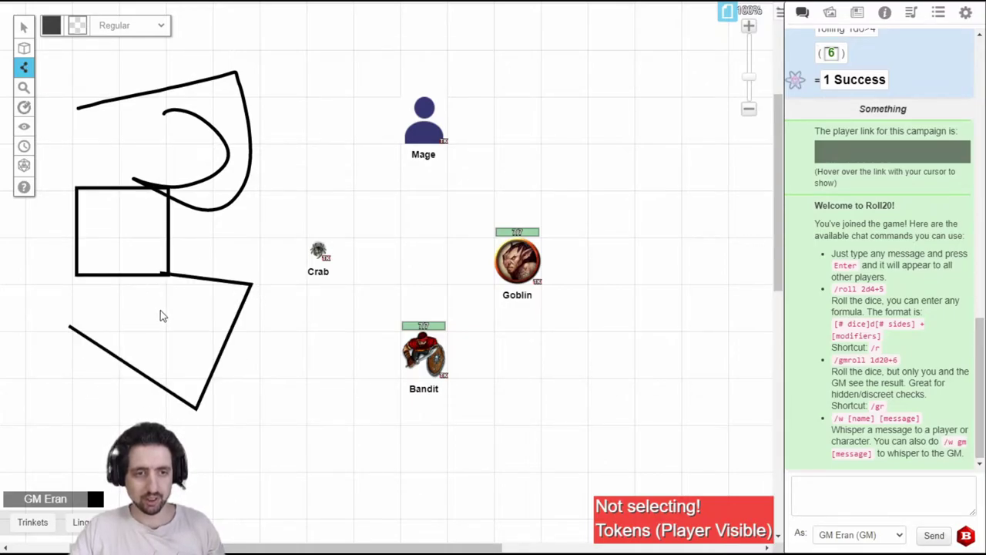
Step: Add the label "Text" to the map beside the hooked freehand line
key("t")
left_click(260, 84)
type("Text")
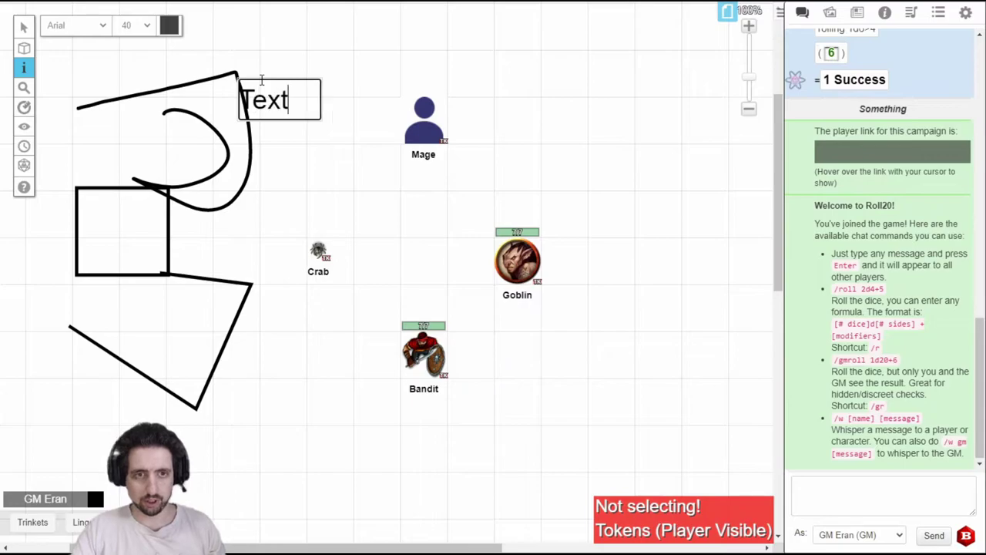
Step: Delete the freehand line, square, polygon line and text label from the map
key("Escape")
key("ctrl+a")
key("Delete")
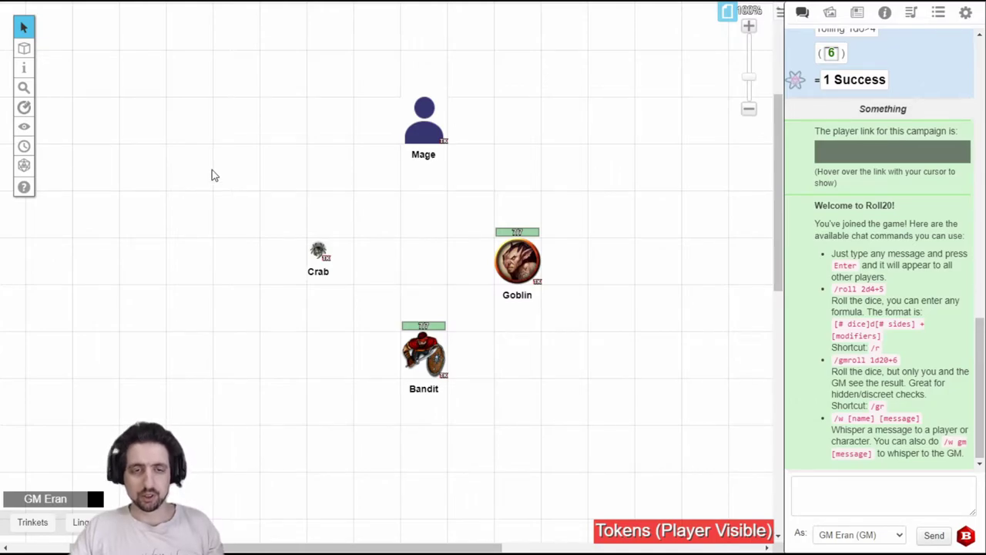
Step: Zoom the map in and back out around the tokens, first freely and then in fixed increments
scroll(368, 215, "up", 2)
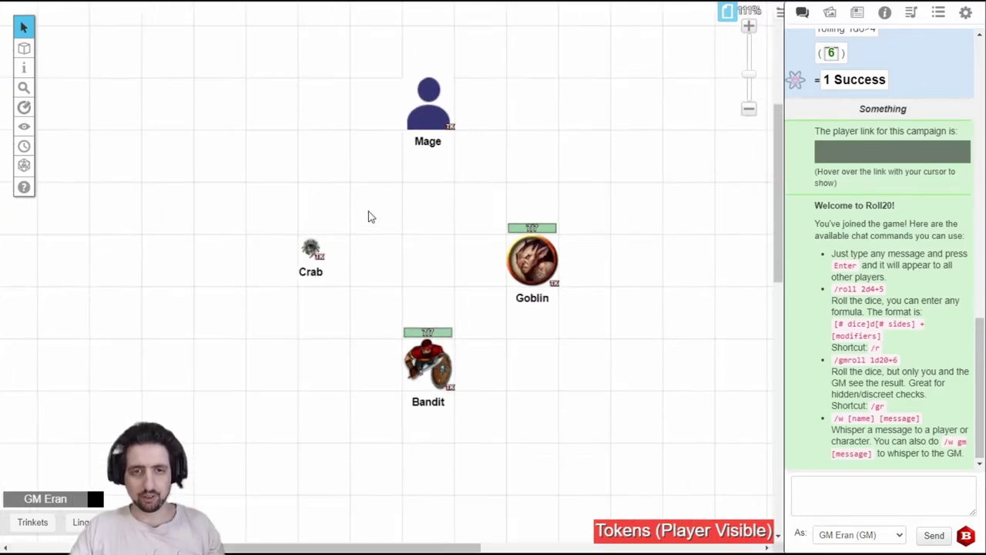
scroll(368, 217, "down", 2)
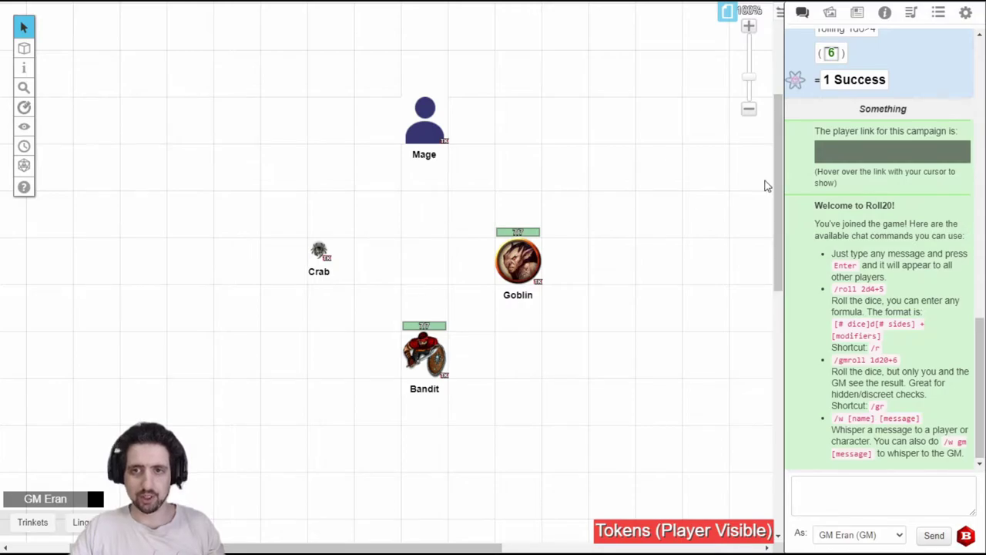
left_click(749, 26)
left_click(749, 27)
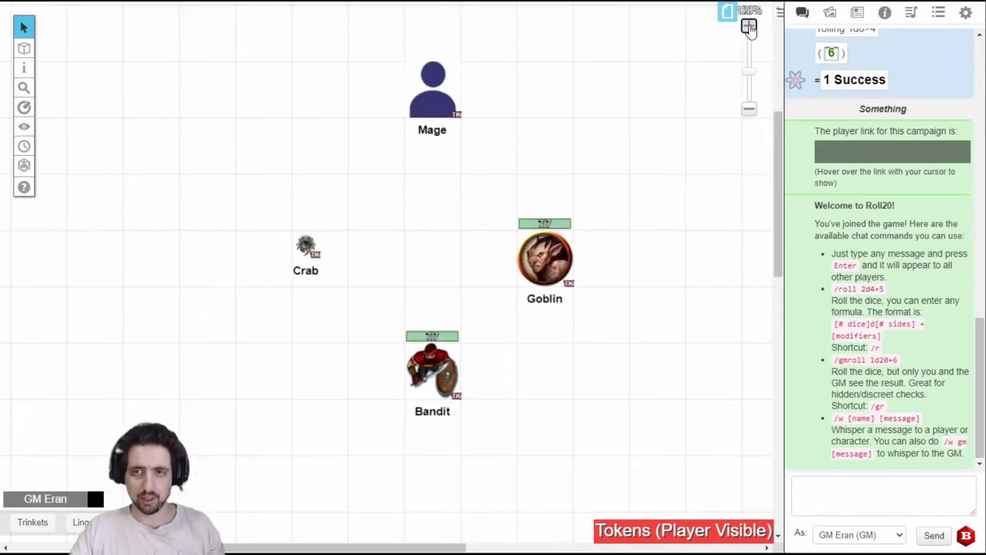
left_click(749, 26)
left_click(749, 109)
left_click(749, 109)
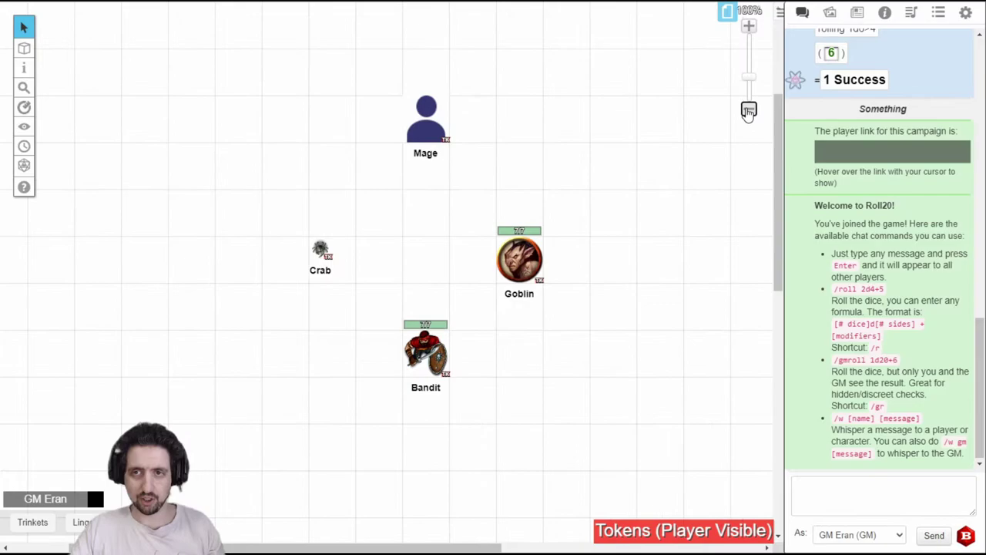
Step: Enlarge the map view around the tokens, then reset the zoom level to 100%
mouse_move(751, 79)
left_mouse_down()
mouse_move(752, 58)
mouse_move(752, 79)
mouse_move(754, 68)
left_mouse_up()
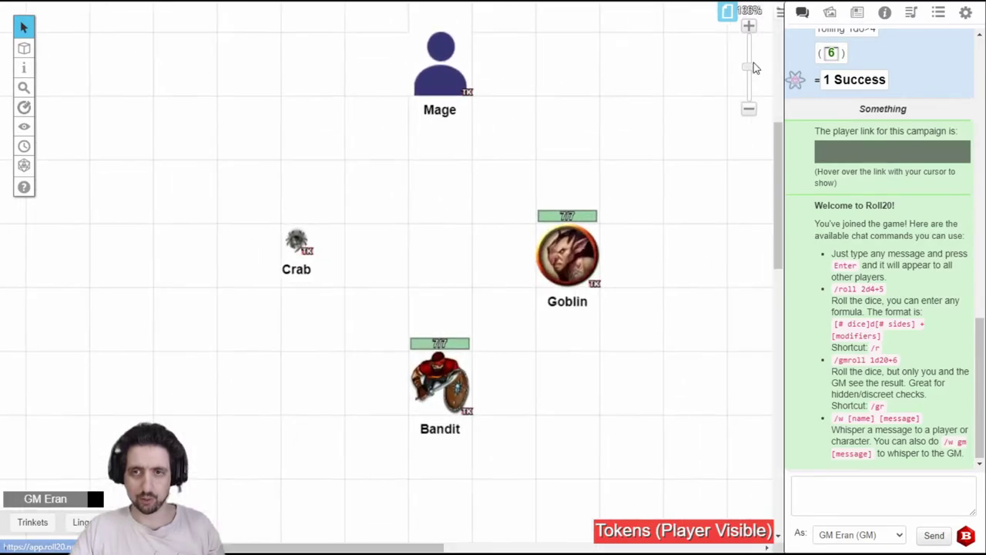
left_click(23, 87)
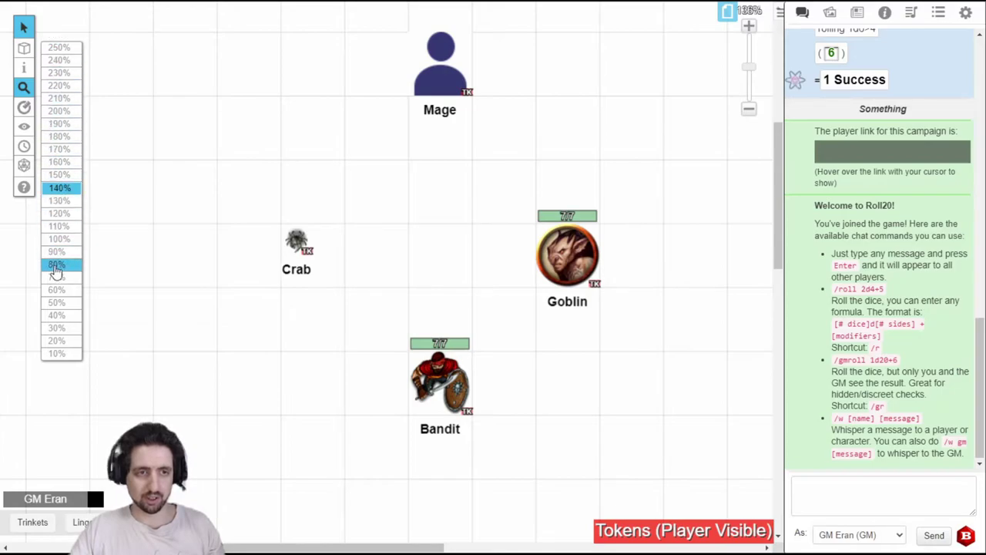
left_click(58, 240)
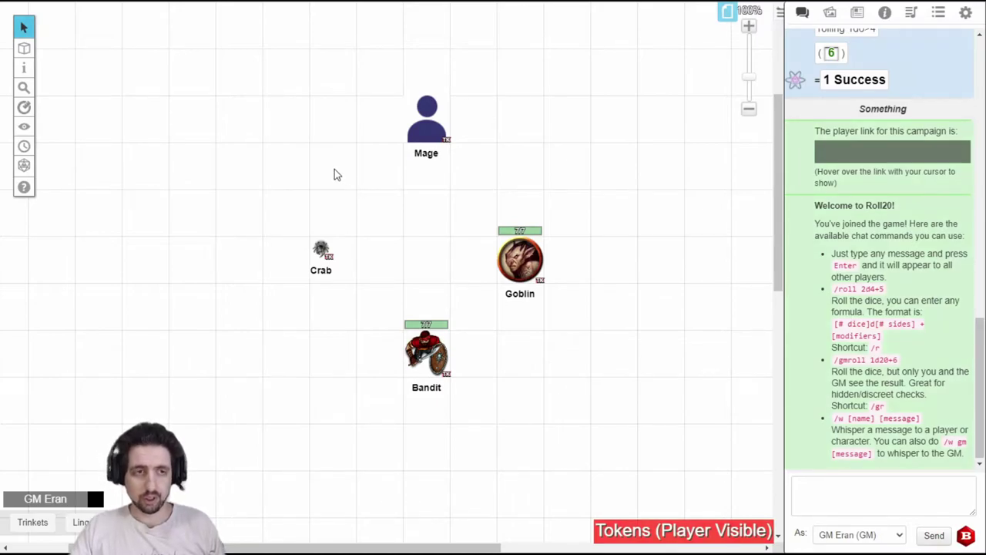
Step: Measure a diagonal and a horizontal distance on the empty grid left of the Crab token with Snap to center
mouse_move(24, 114)
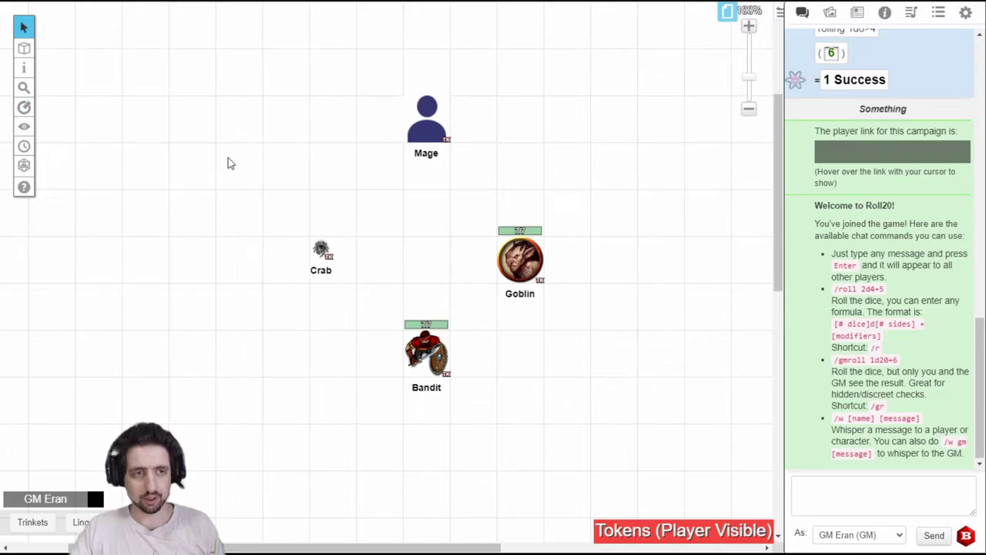
key("q")
left_click_drag(146, 119, 231, 229)
mouse_move(24, 125)
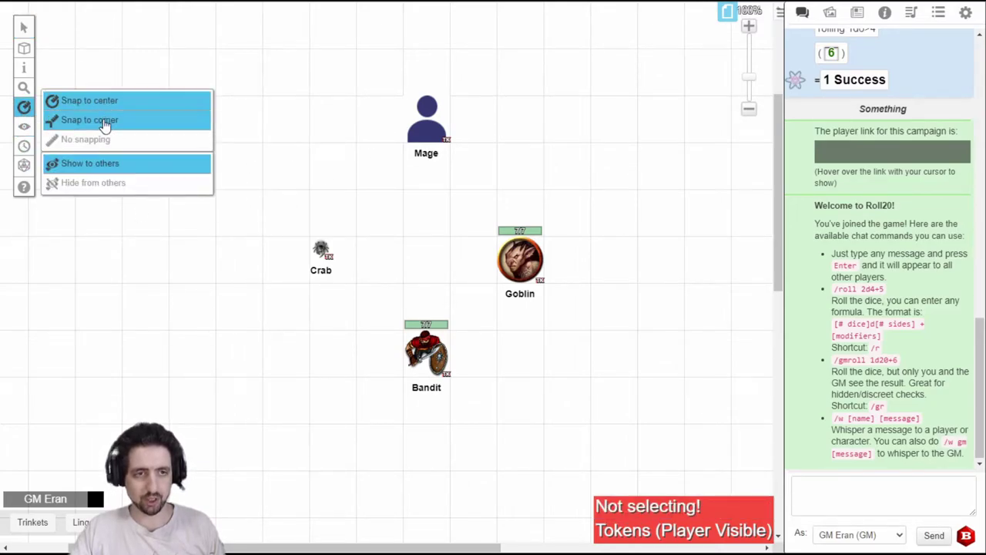
left_click_drag(111, 171, 289, 174)
Step: Switch the measuring tool to Snap to corner and measure a diagonal distance across the grid left of the tokens
mouse_move(29, 109)
left_click(81, 119)
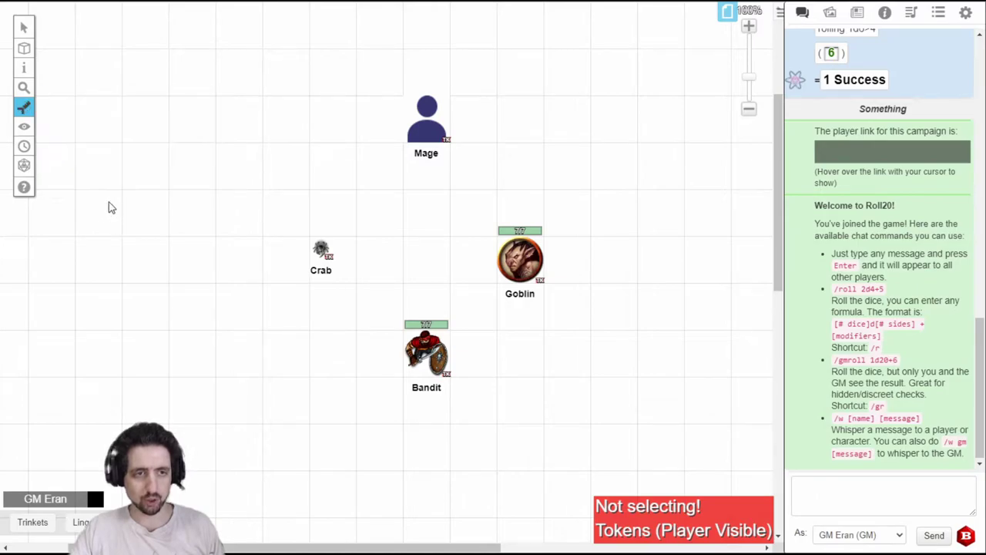
left_click_drag(79, 190, 256, 291)
Step: Switch the measuring tool to No snapping and measure a short distance left of the Crab token
mouse_move(37, 107)
left_click(62, 141)
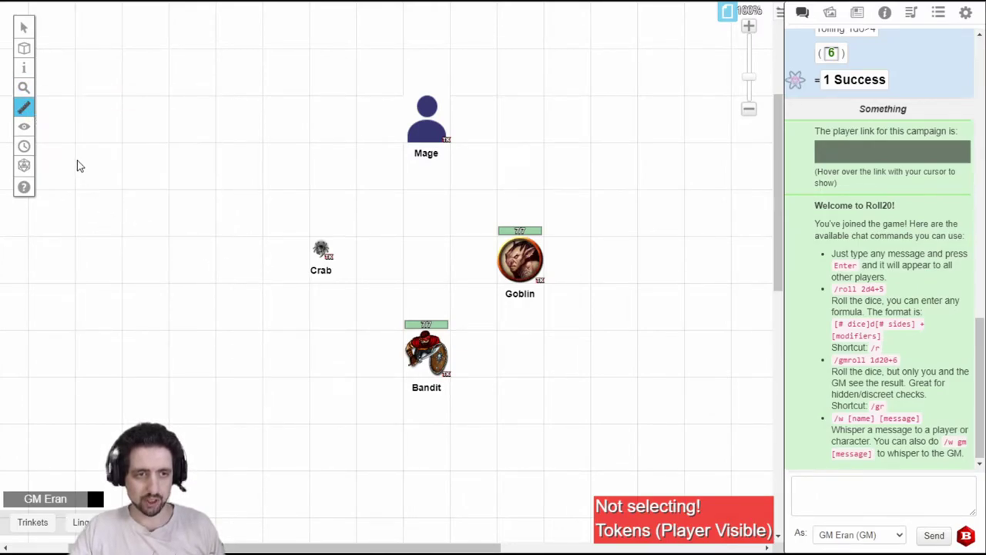
left_click_drag(75, 145, 195, 174)
Step: Measure a long distance across the grid left of the Mage token with Snap to corner
mouse_move(31, 108)
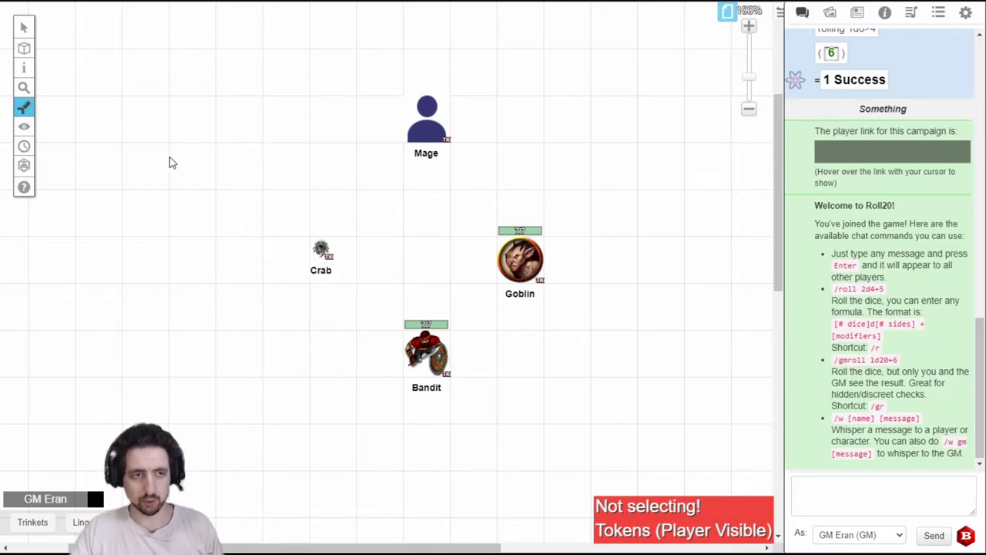
left_click_drag(77, 131, 337, 88)
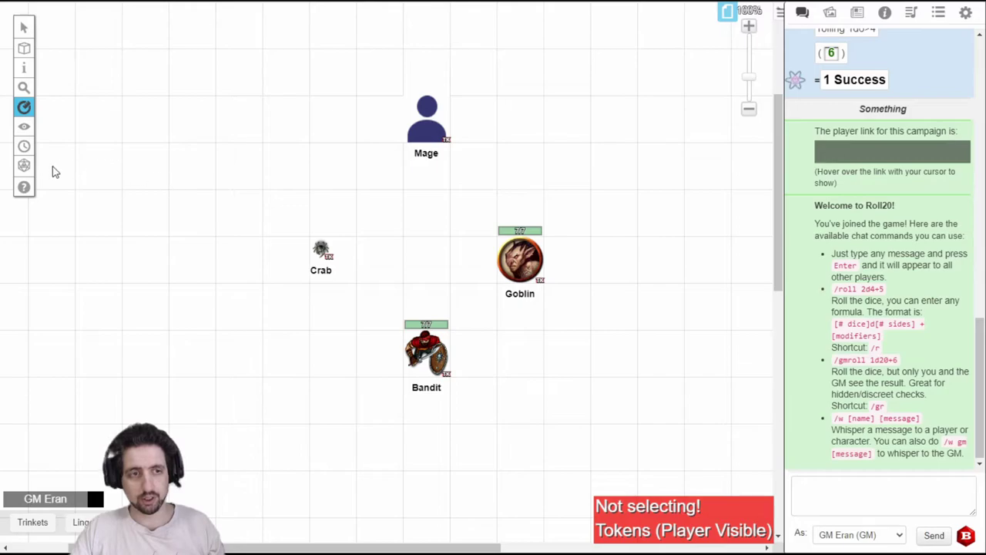
Step: Roll 3d8 and 5d20 publicly with the quick dice roller
mouse_move(27, 169)
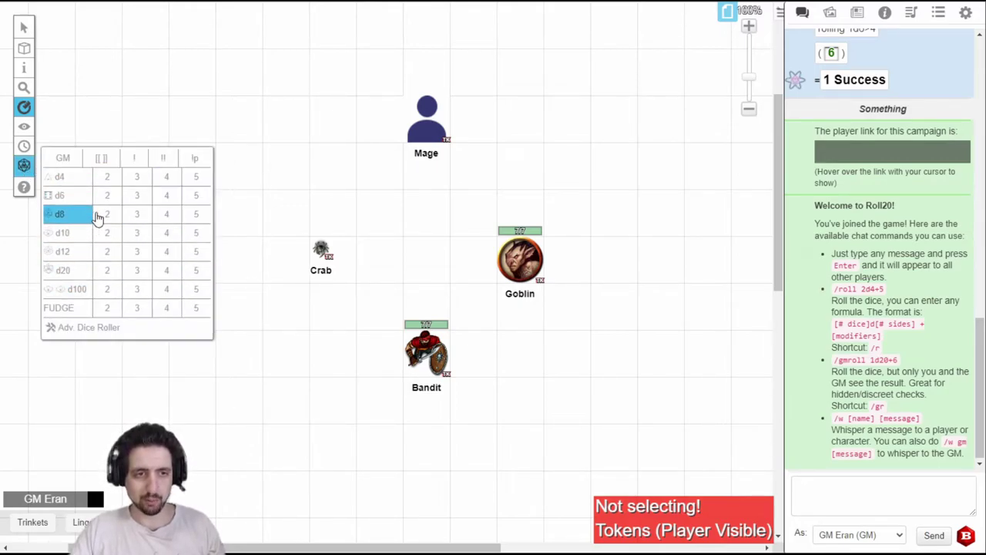
left_click(138, 222)
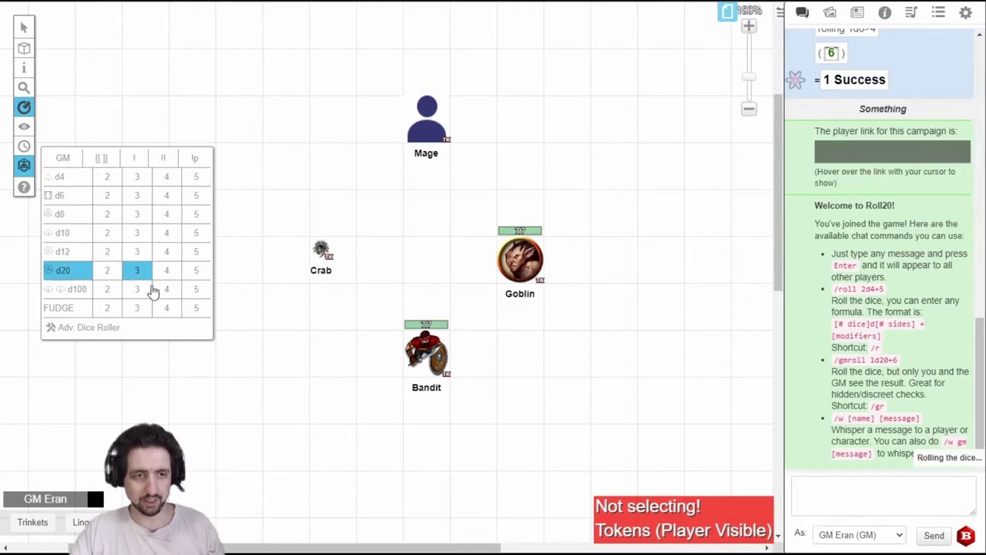
left_click(194, 270)
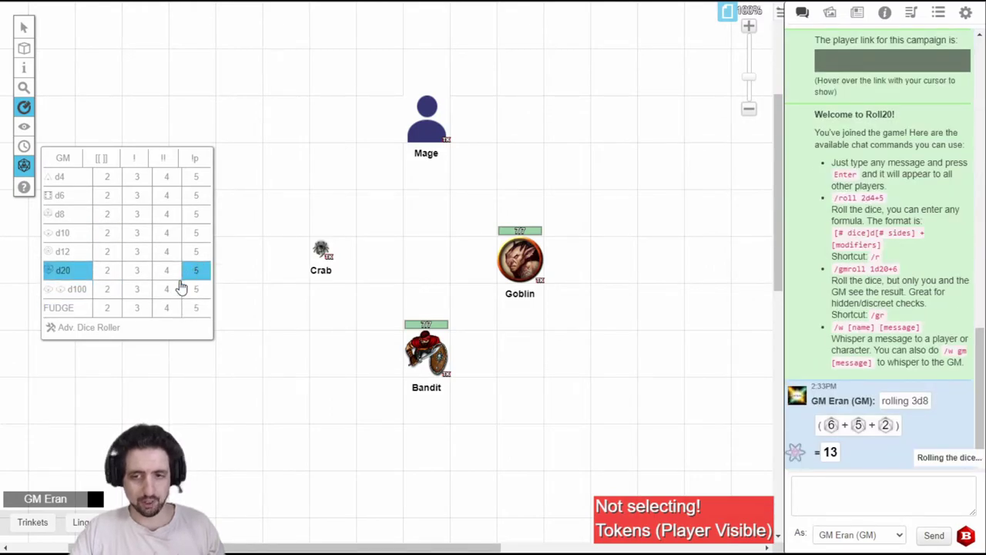
Step: Roll a d4 privately to the GM, and make another private roll with inline [[ ]] formatting enabled
left_click(67, 158)
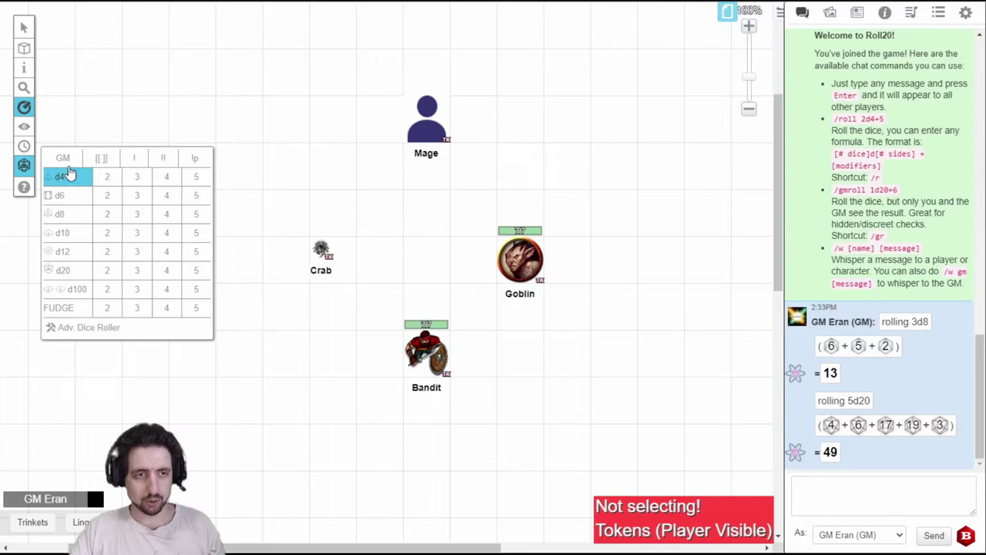
left_click(69, 178)
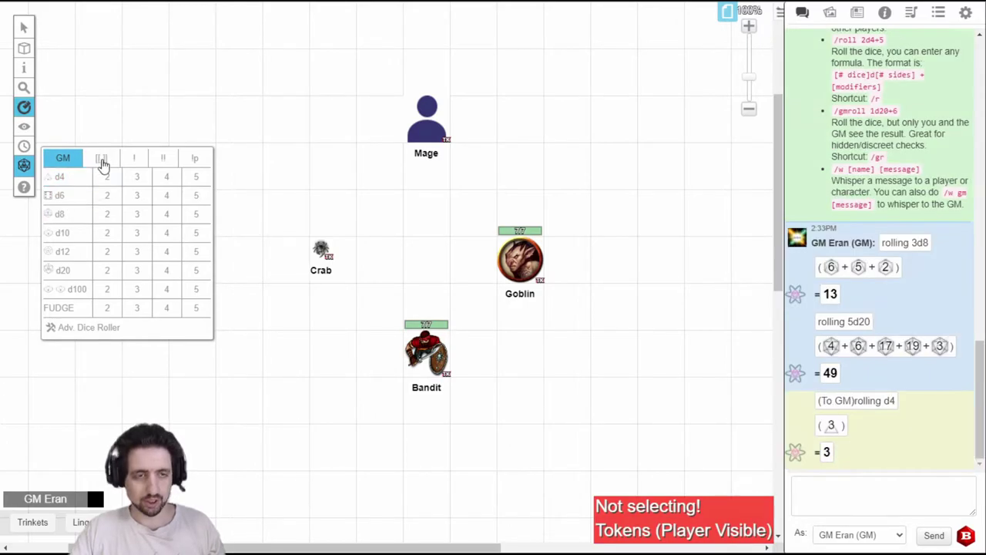
left_click(100, 158)
left_click(88, 177)
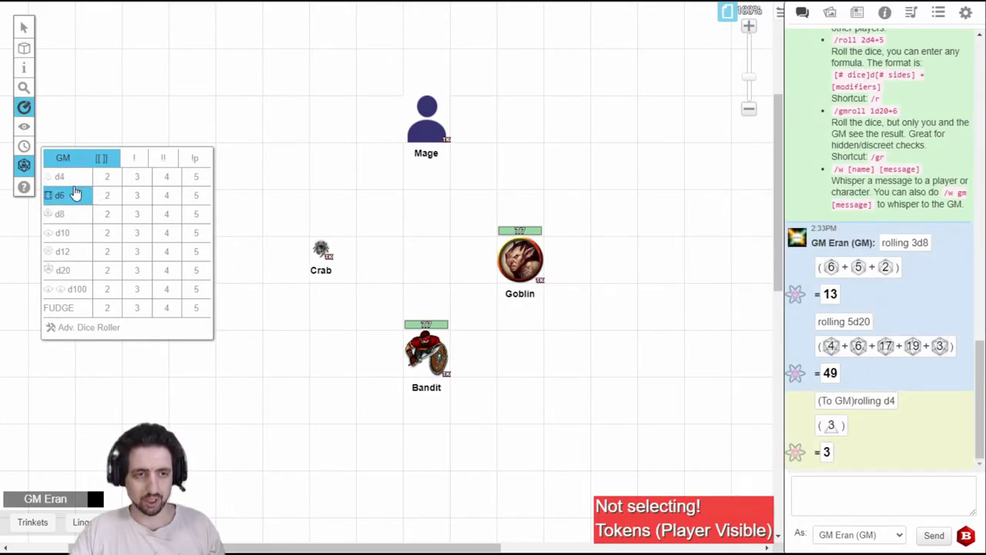
Step: Make private inline rolls of 2d6 with exploding dice (!) enabled, and turn exploding off again
left_click(135, 160)
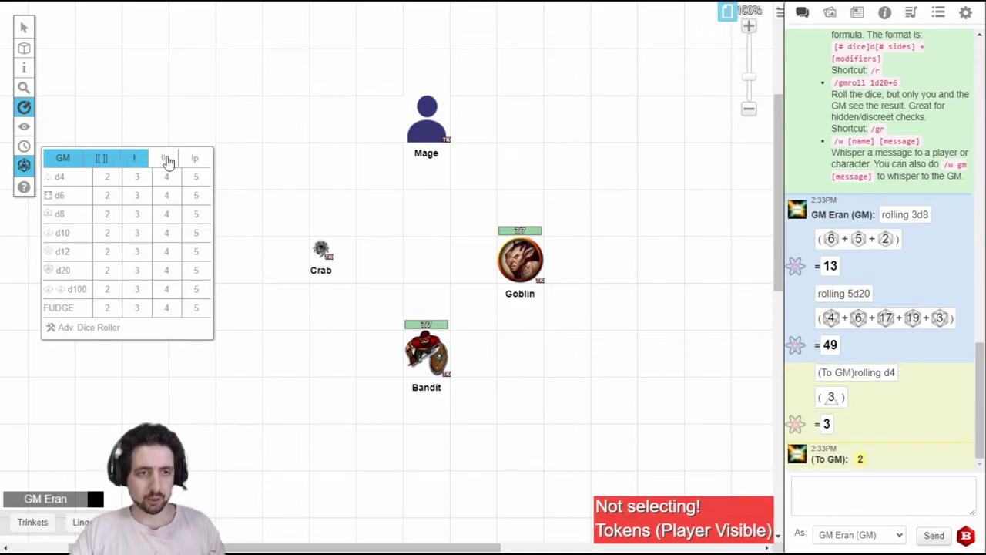
left_click(98, 198)
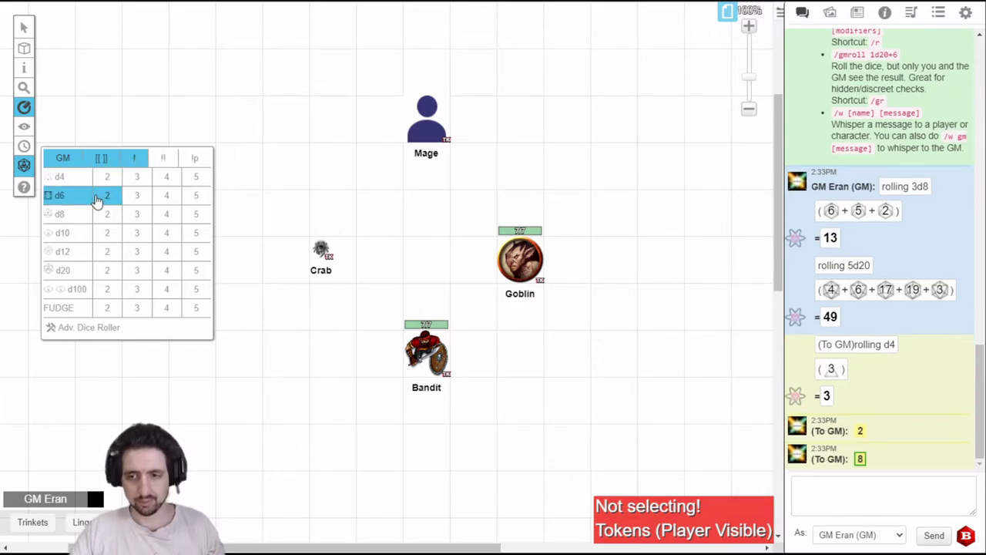
left_click(97, 199)
left_click(67, 231)
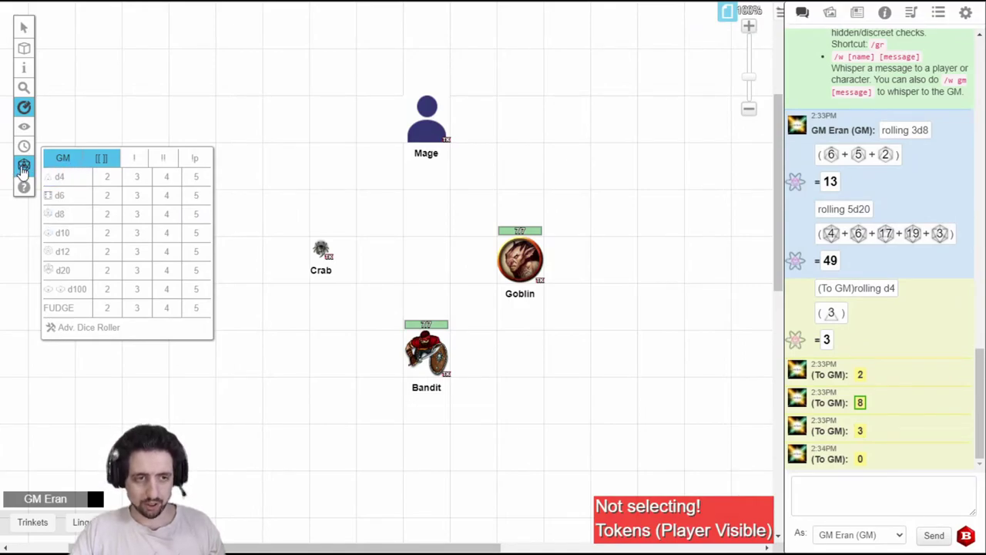
Step: Open the advanced dice roller and set up an advanced roll of 99 d20 with a modifier of 5
left_click(104, 330)
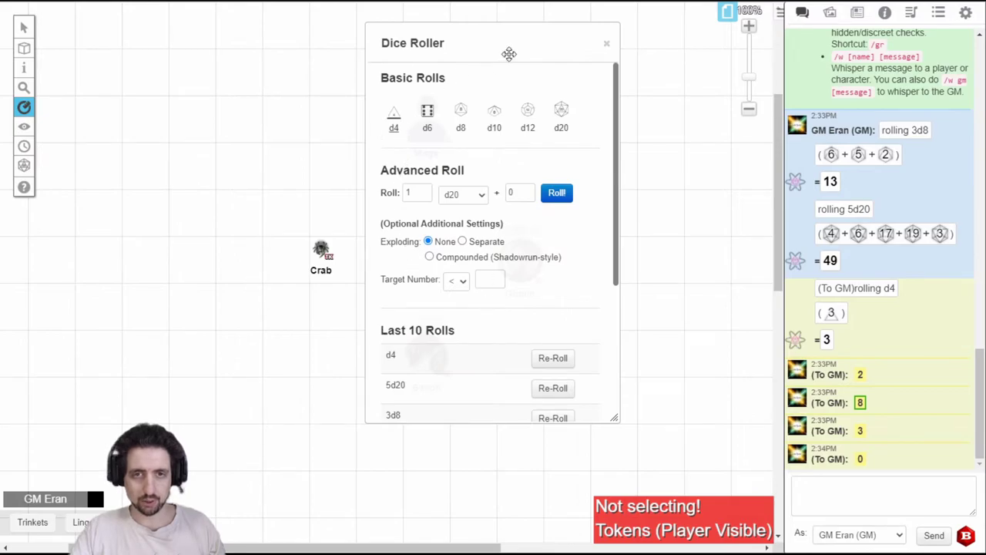
left_click_drag(509, 53, 483, 97)
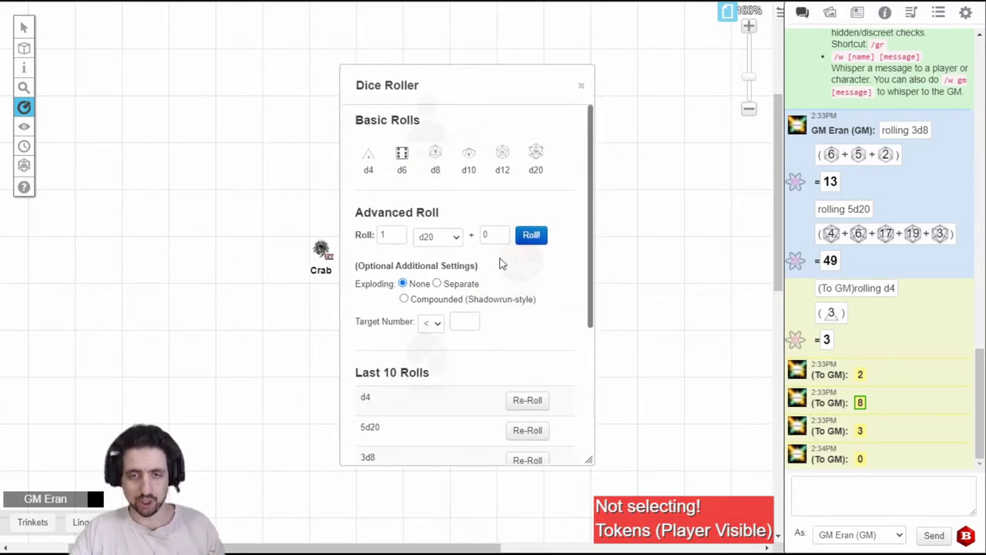
left_click(398, 232)
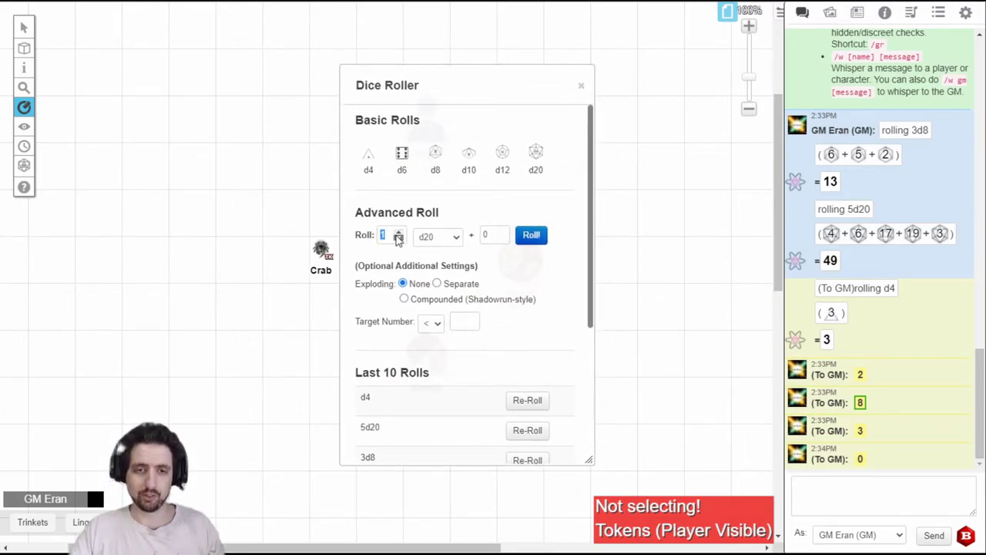
left_click(399, 232)
left_click(398, 232)
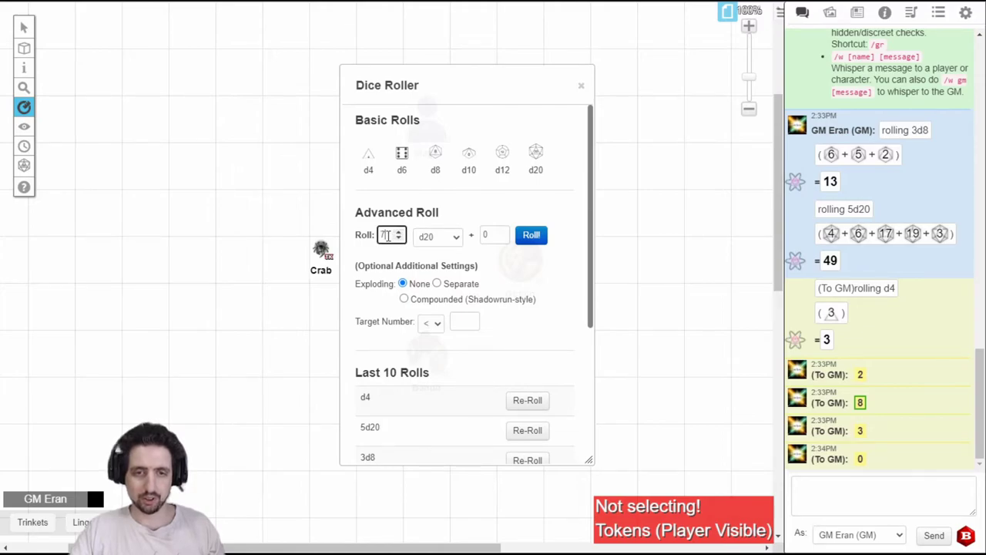
left_click_drag(388, 235, 352, 245)
type("99")
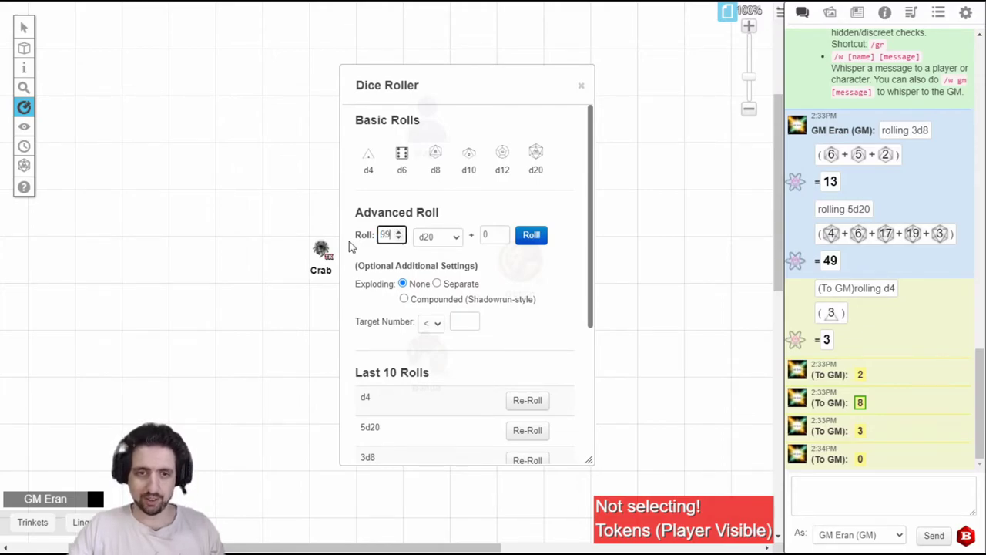
left_click(494, 235)
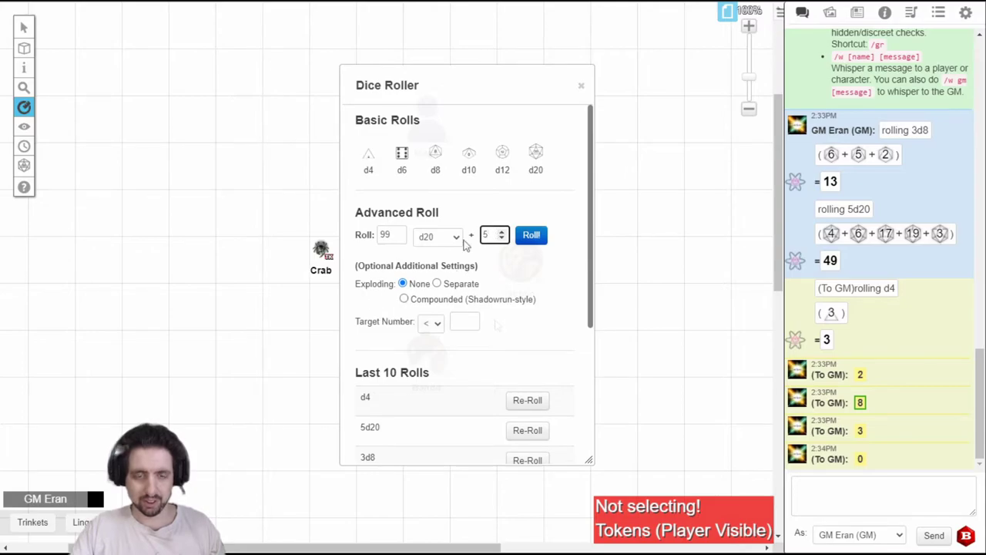
Step: Check the target number comparison options and the last 10 rolls, and close the dice roller
left_click(433, 325)
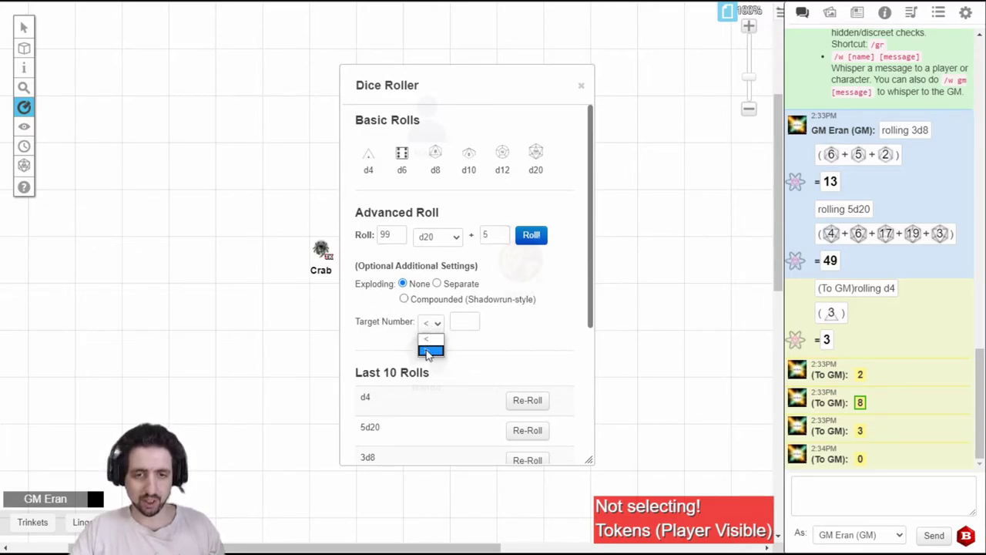
scroll(451, 344, "down", 3)
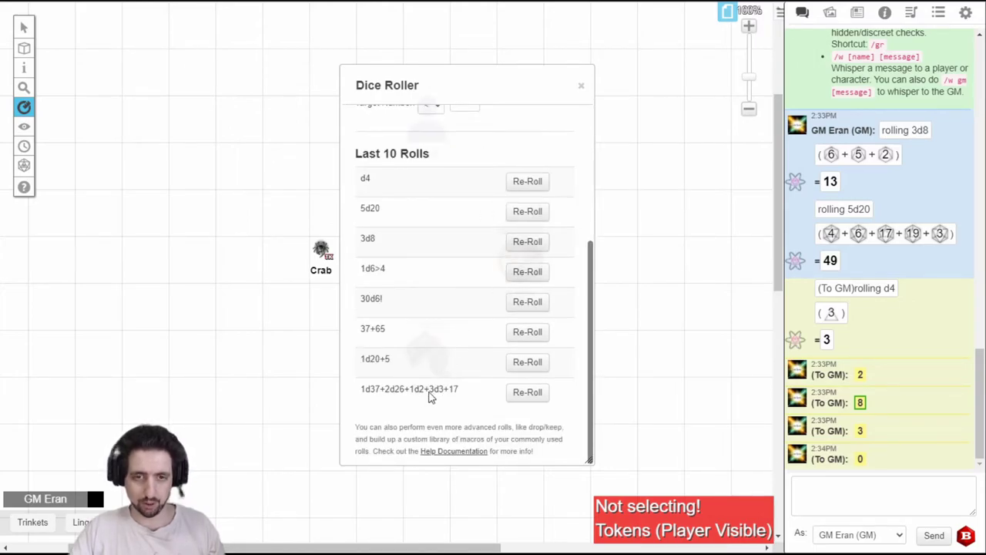
key("Escape")
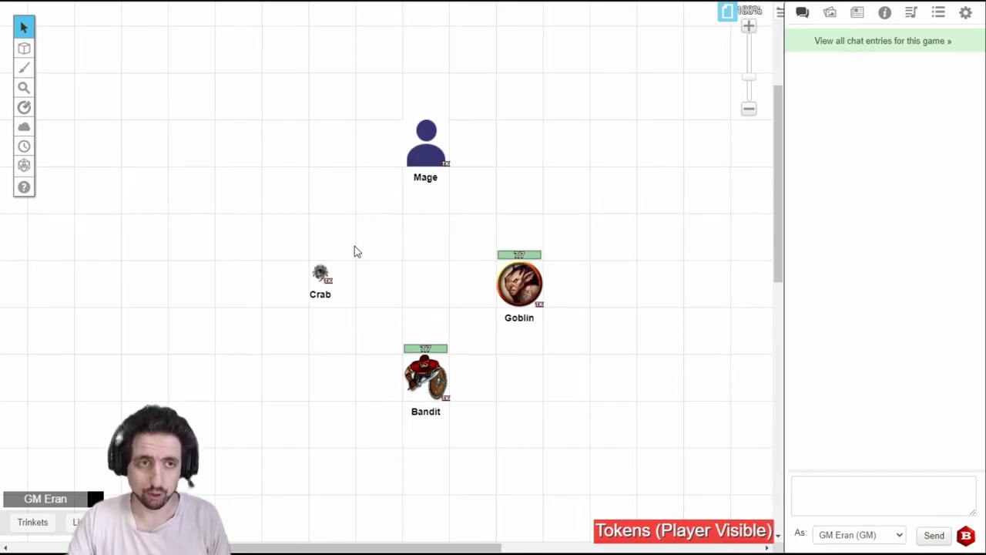
Step: Cycle through the Page Background, Tokens and Game Master Tokens layers, and return to the Tokens layer
mouse_move(24, 47)
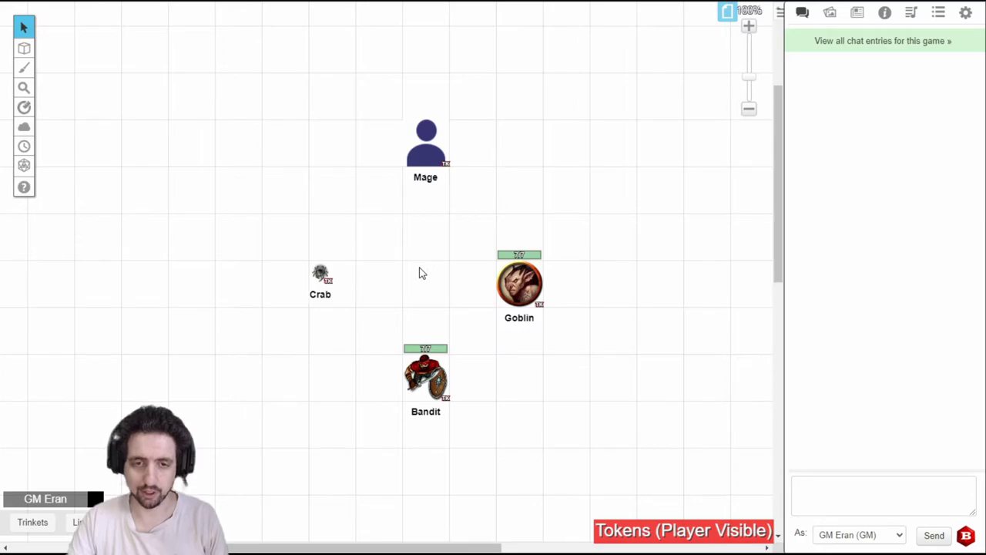
key("ctrl+shift+m")
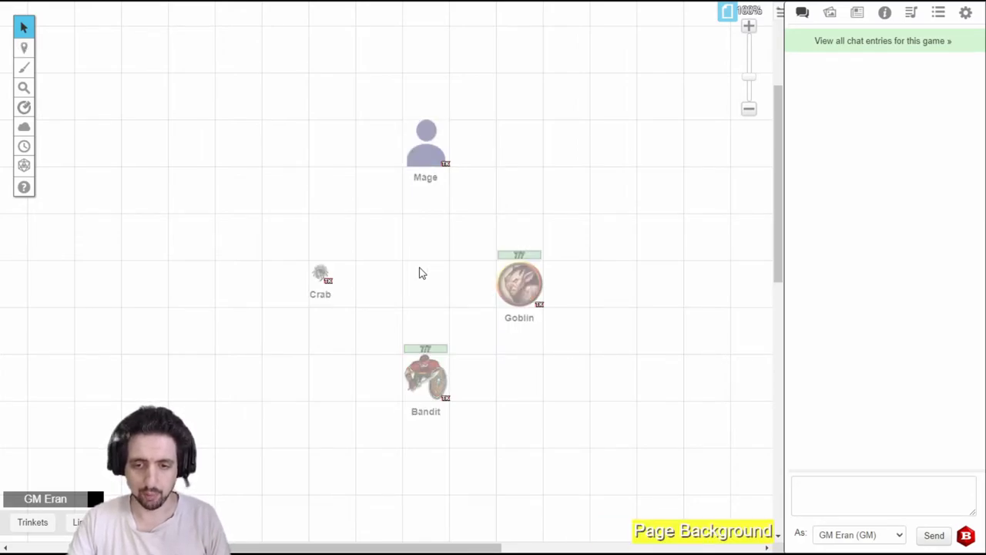
key("ctrl+shift+o")
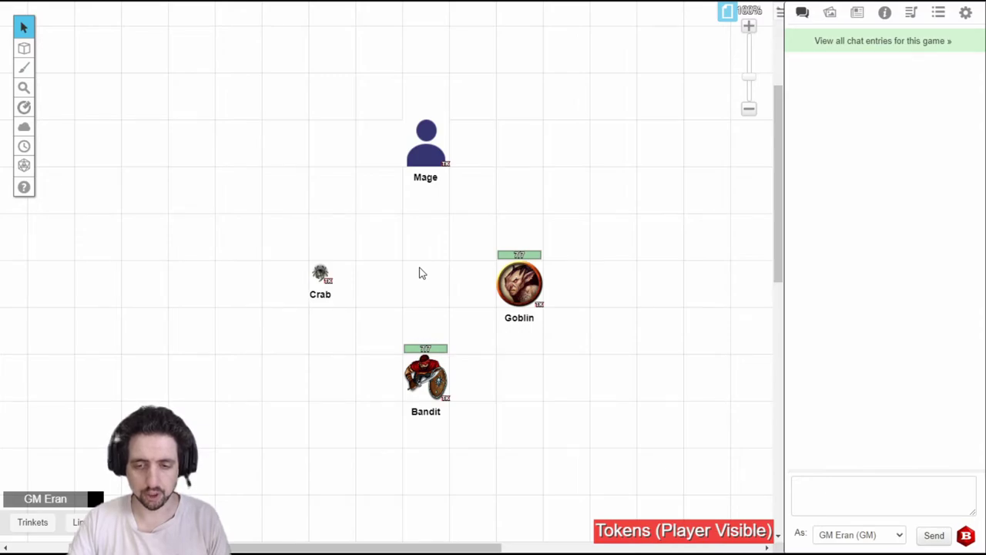
key("ctrl+shift+g")
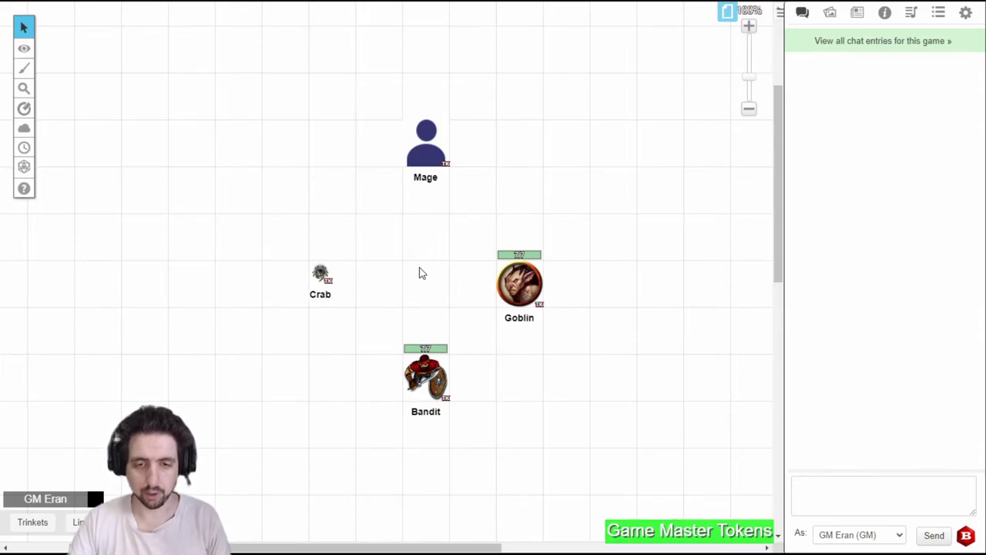
key("ctrl+shift+l")
key("ctrl+shift+o")
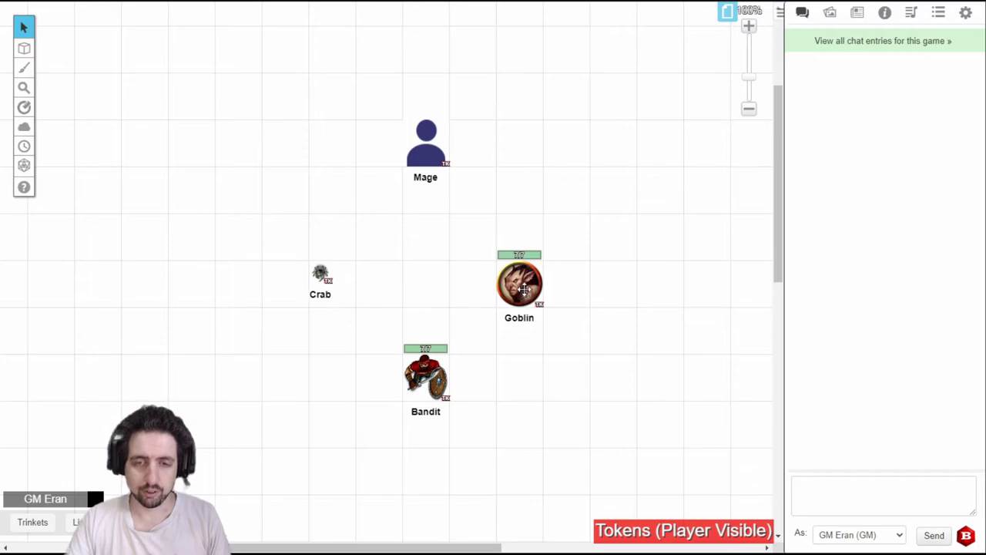
Step: Move the Goblin token to the GM layer, select it there, and return it to the token layer
right_click(524, 283)
mouse_move(544, 276)
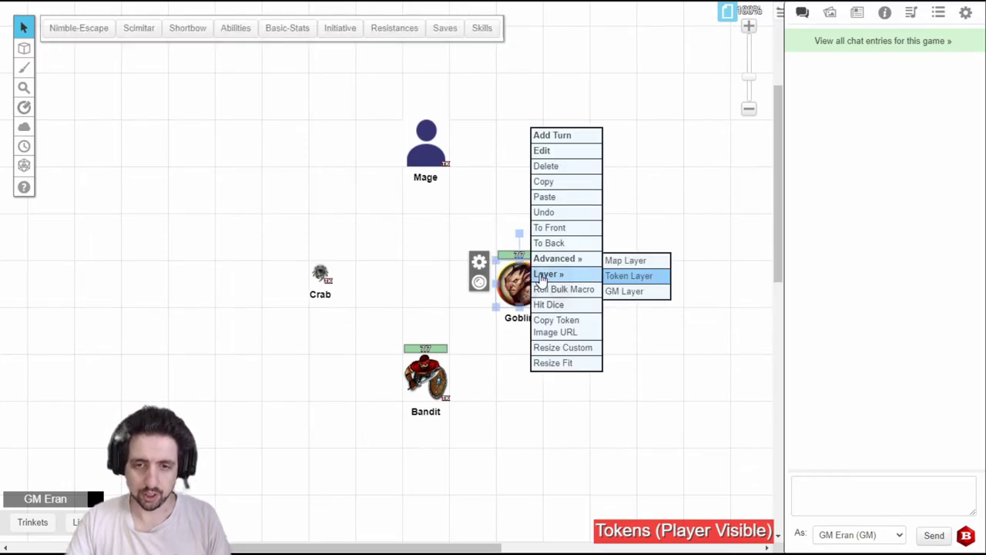
left_click(625, 299)
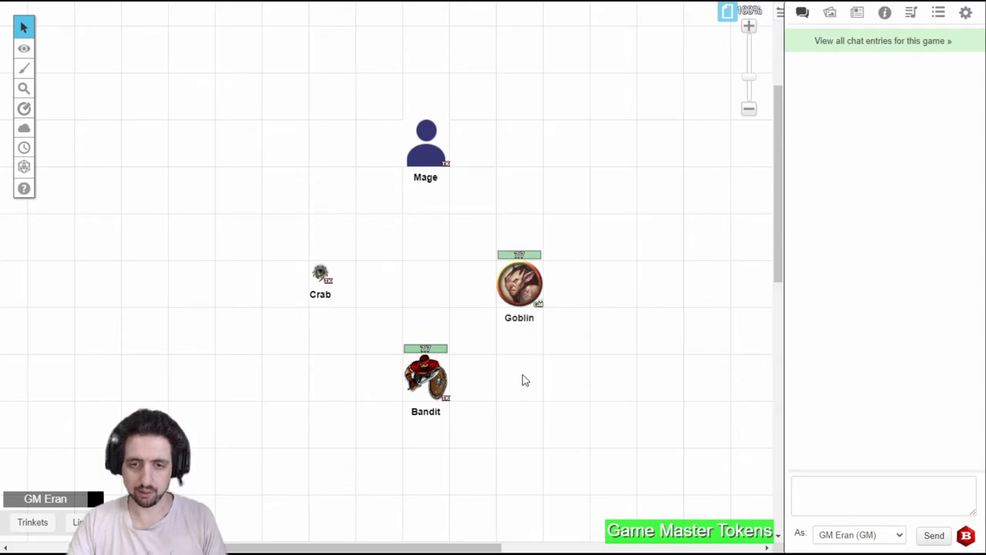
left_click(515, 277)
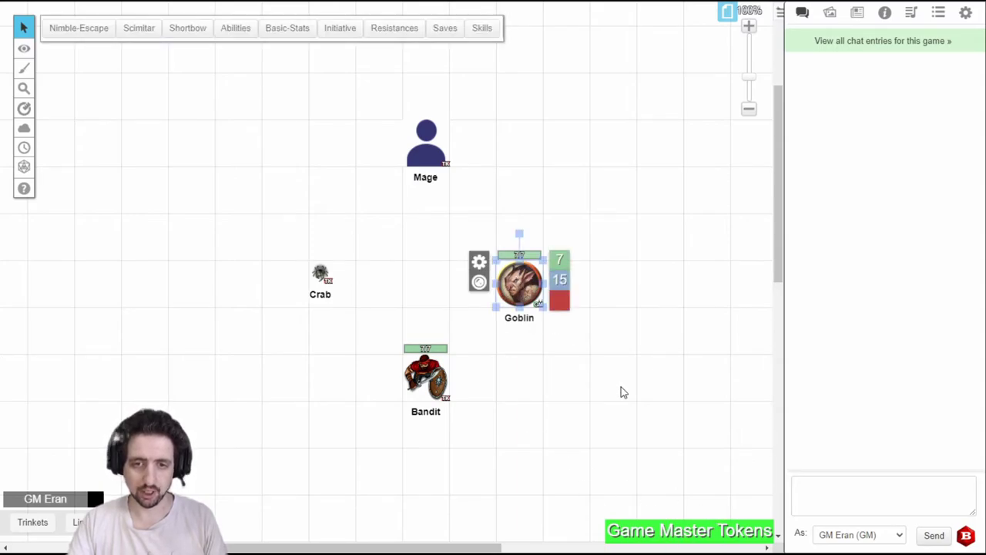
key("ctrl+shift+o")
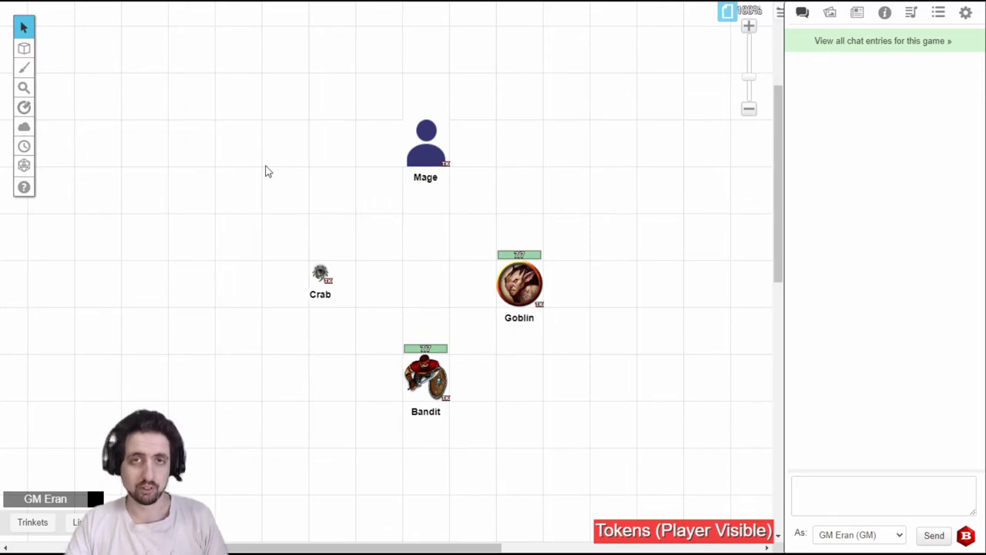
Step: Activate Reveal Areas and turn on the standard Fog of War for this page
mouse_move(29, 128)
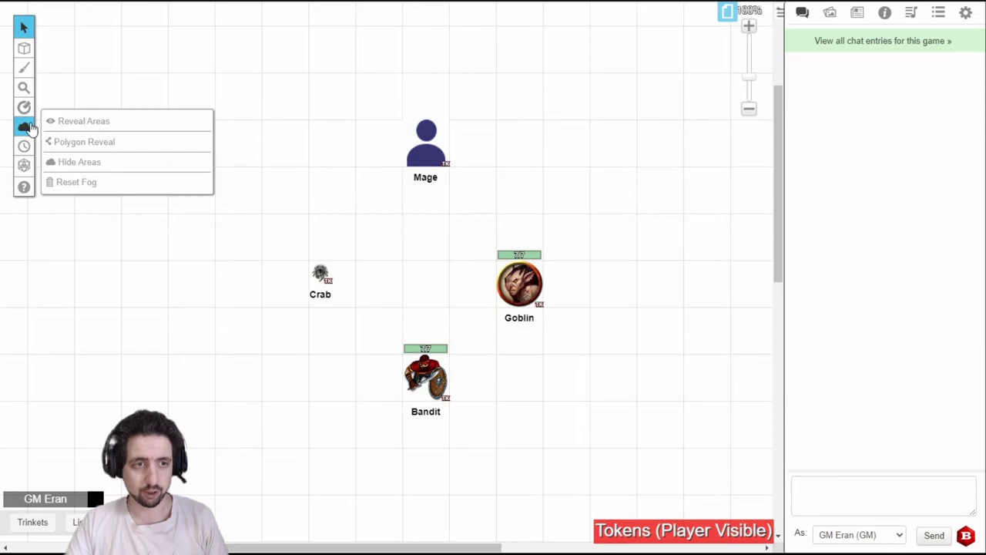
left_click(112, 125)
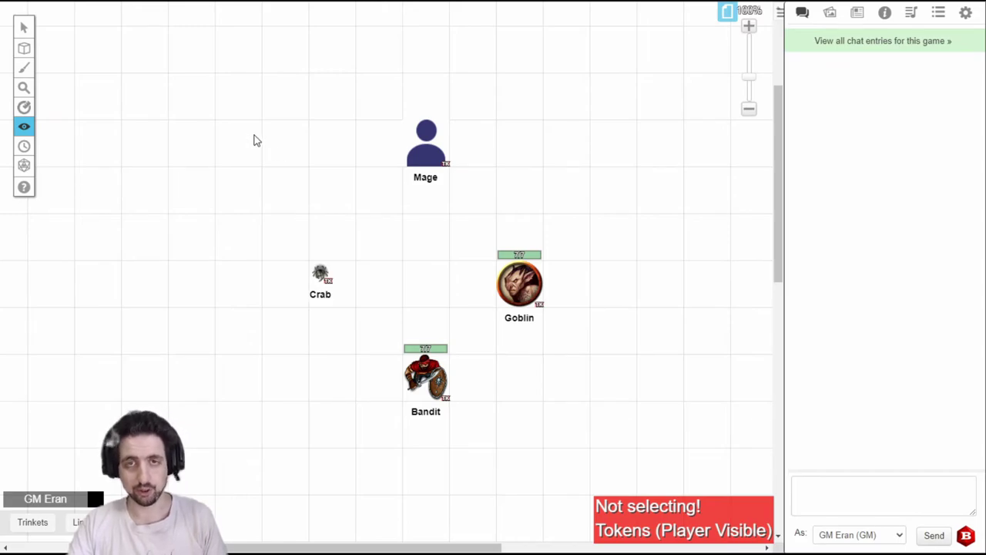
left_click(299, 170)
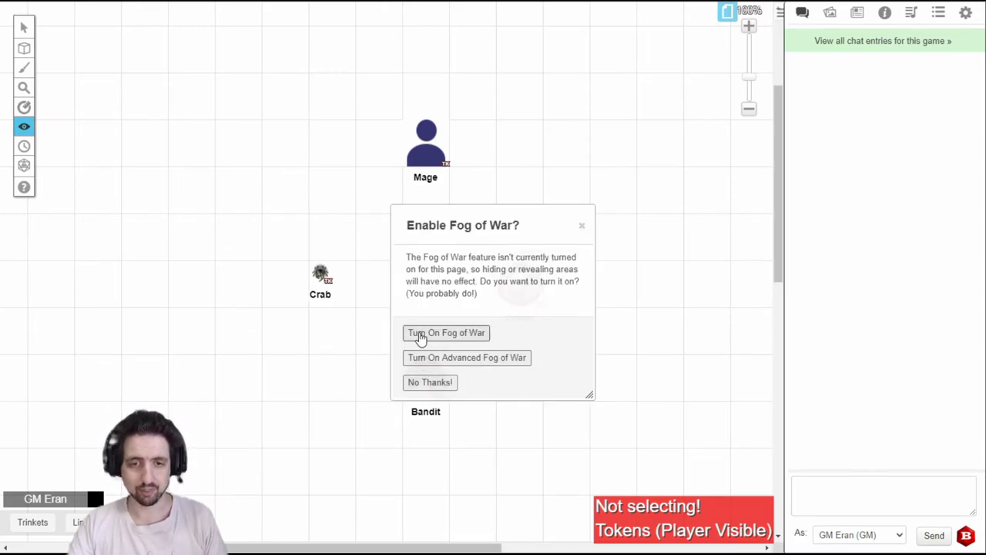
left_click(449, 334)
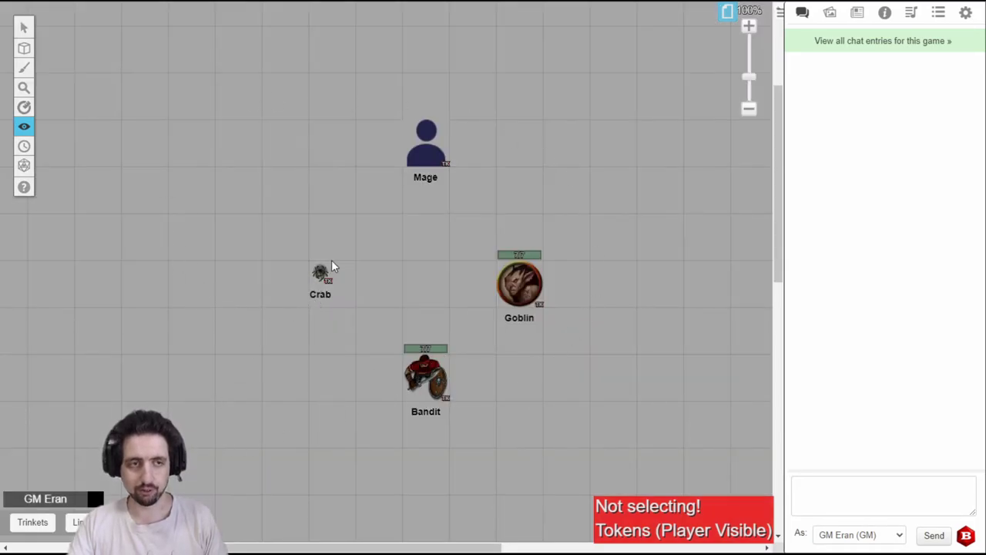
Step: Reveal a rectangular area of the fog around the Mage token
left_click(77, 161)
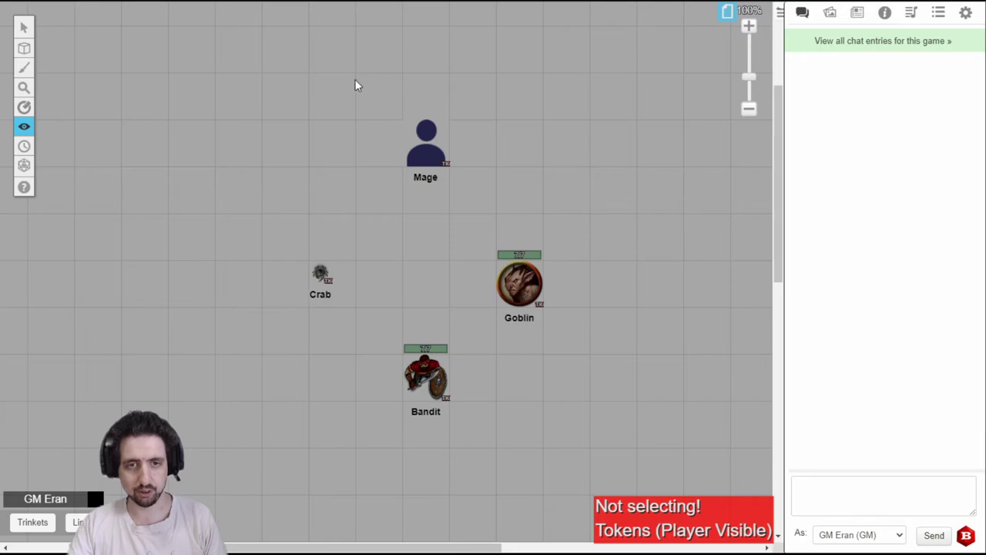
left_click_drag(337, 66, 537, 210)
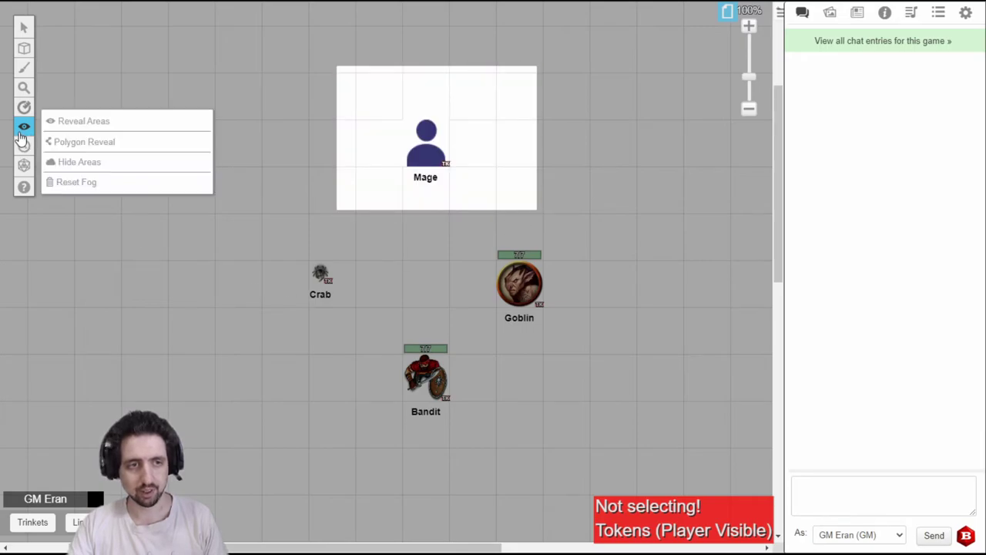
Step: Reveal an irregular polygon of fog around the Goblin token, overlapping the revealed area around the Mage
left_click(77, 139)
left_click(633, 275)
left_click(638, 337)
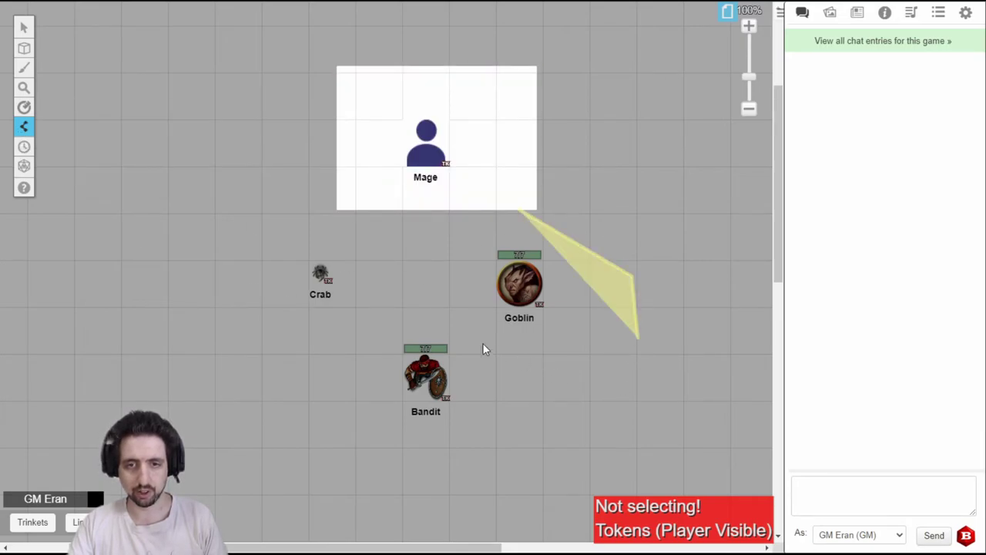
left_click(490, 345)
left_click(443, 307)
left_click(465, 225)
left_click(500, 193)
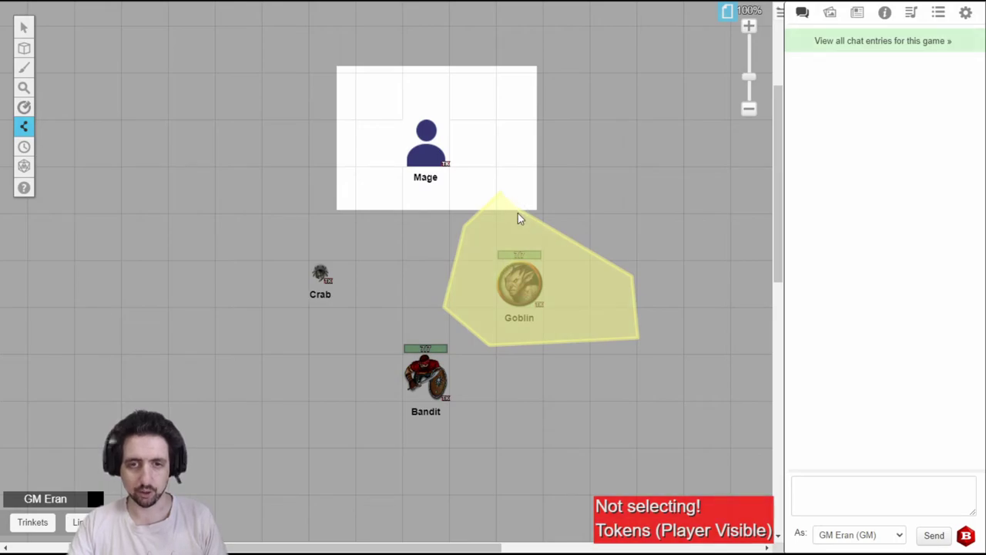
double_click(513, 221)
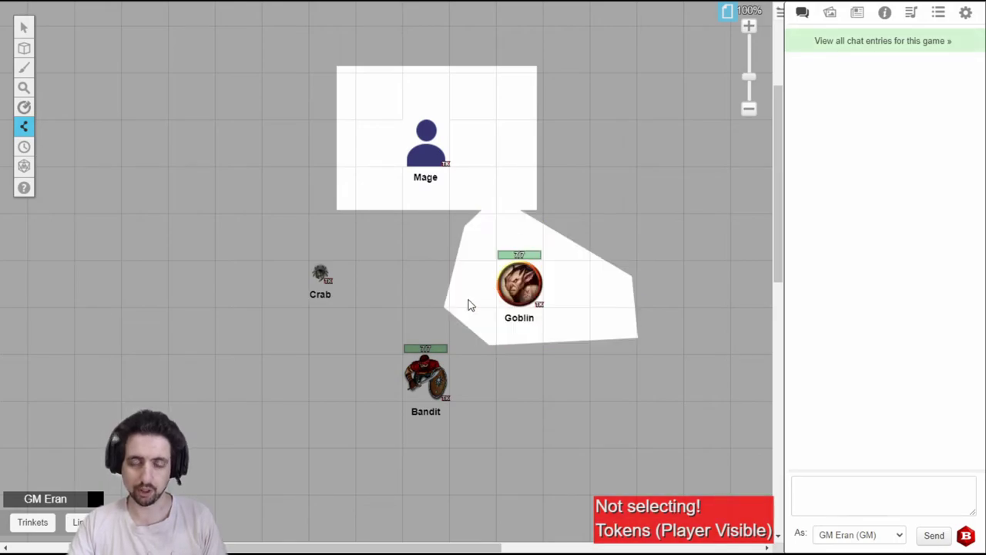
Step: Hide the lower and right-hand parts of the revealed polygon around the Goblin with rectangular Hide Areas selections
mouse_move(24, 126)
left_click(103, 164)
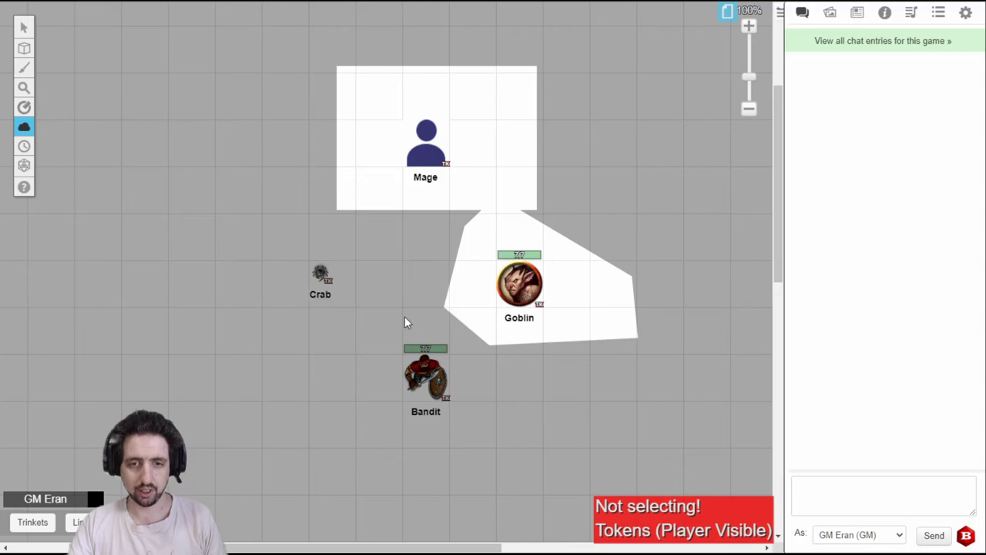
left_click_drag(404, 302, 612, 374)
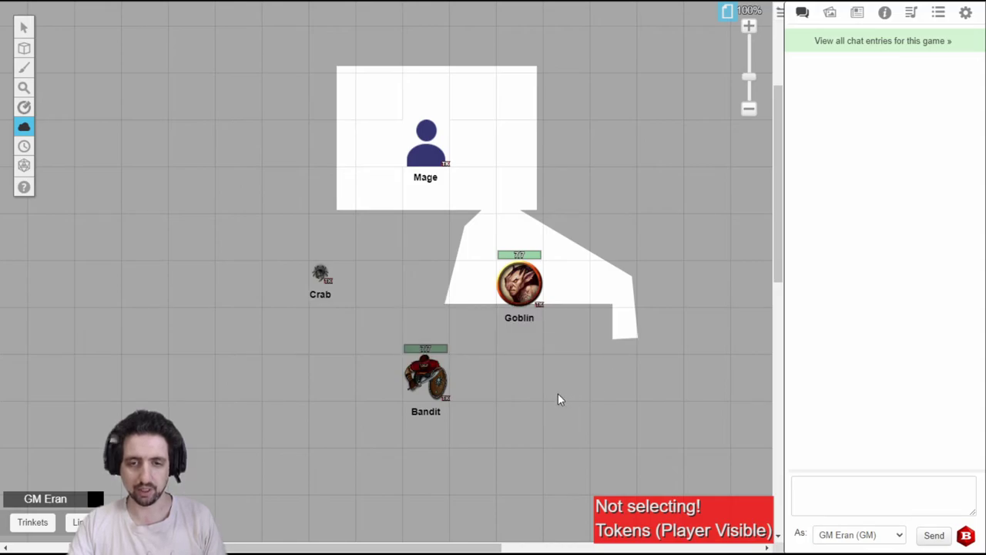
left_click_drag(560, 314, 690, 234)
left_click_drag(539, 236, 708, 397)
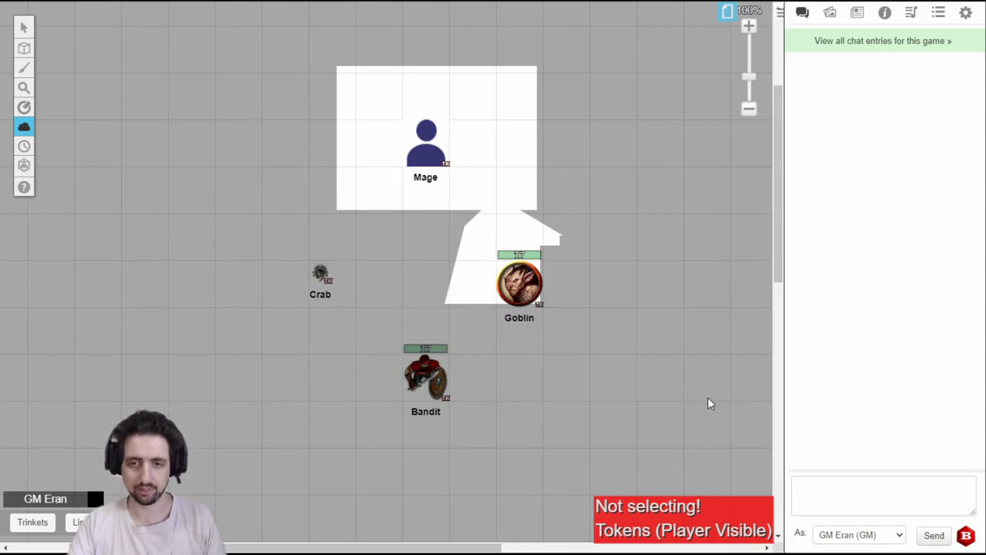
Step: Reset the fog for the whole page and return to the Select tool
mouse_move(24, 127)
left_click(77, 182)
left_click(487, 322)
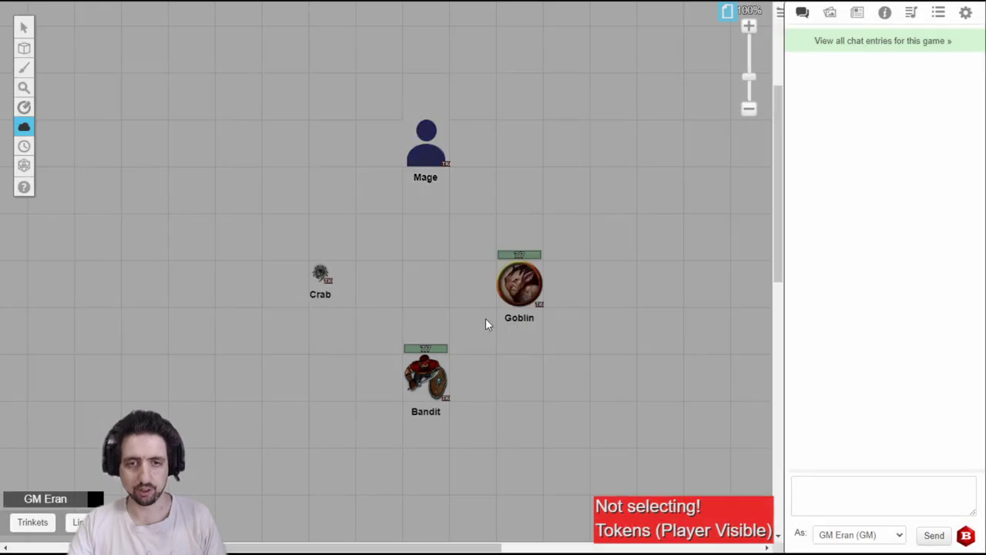
key("s")
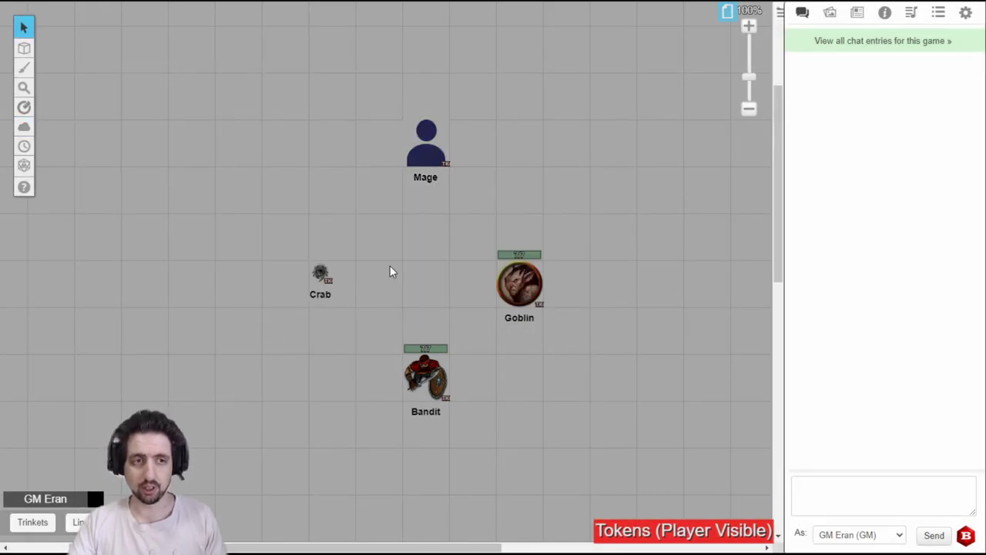
Step: Reveal a rectangle of fog around the Mage and a four-sided polygon just above and right of the Goblin
key("f")
left_click_drag(330, 87, 496, 192)
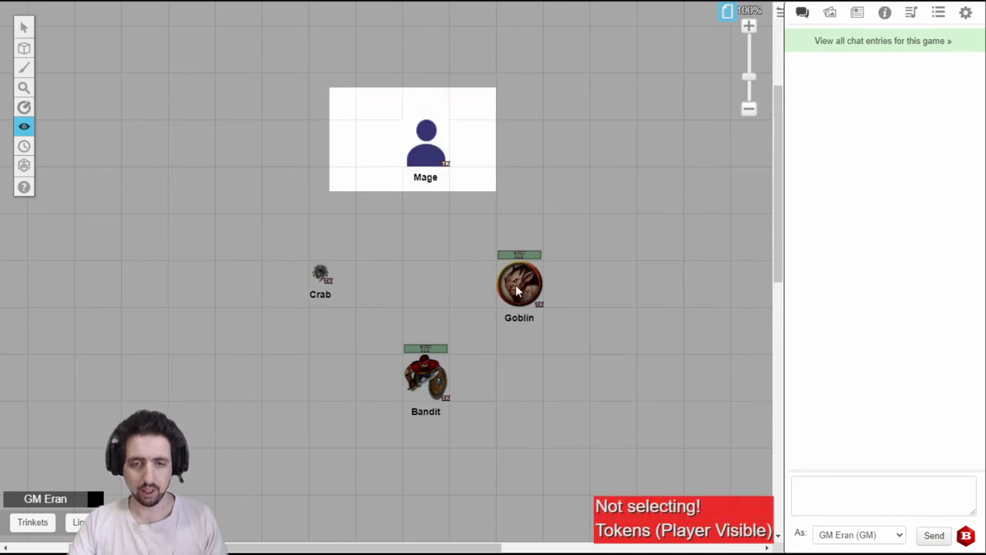
key("f")
left_click(564, 173)
left_click(688, 254)
left_click(655, 306)
double_click(502, 218)
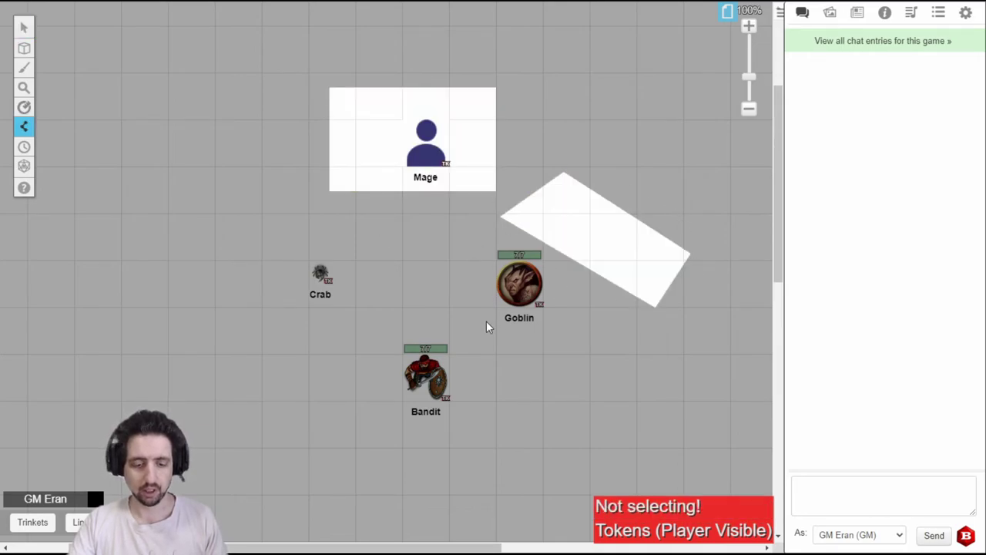
Step: Hide a rectangular area covering the Goblin and the revealed polygon, and return to the Select tool
key("f")
left_click_drag(411, 214, 694, 354)
key("Escape")
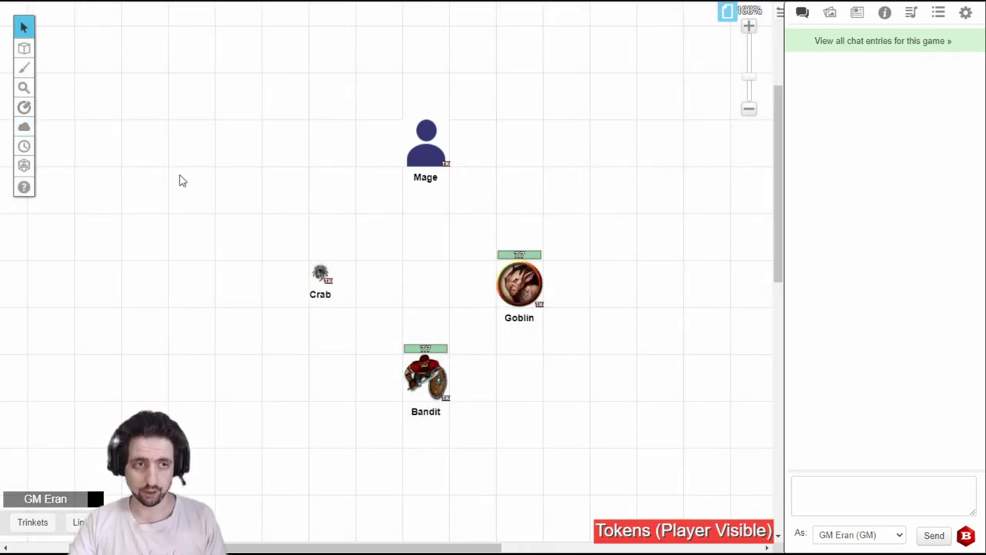
Step: Open the Turn Order tracker and position it just below the toolbar
left_click(24, 148)
left_click_drag(53, 229, 23, 244)
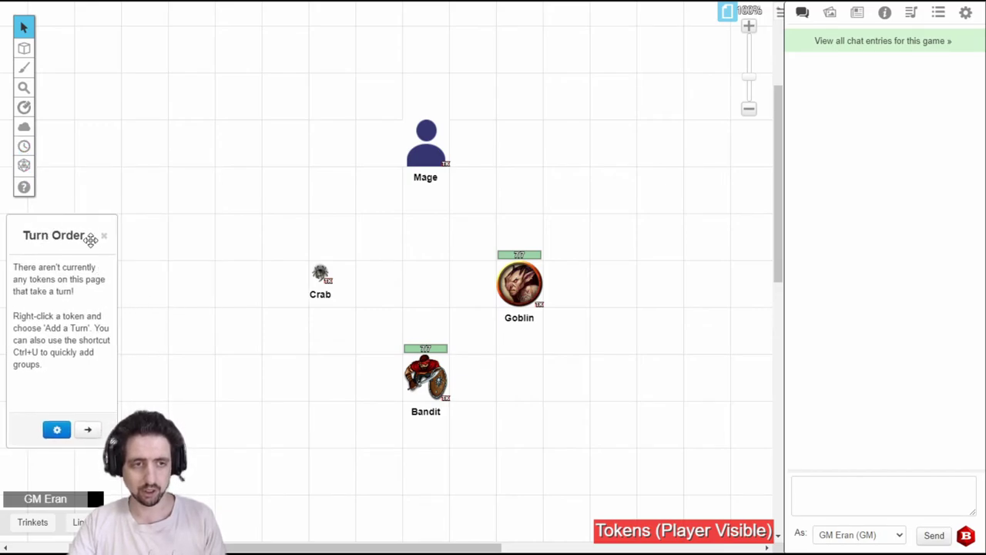
left_click(104, 238)
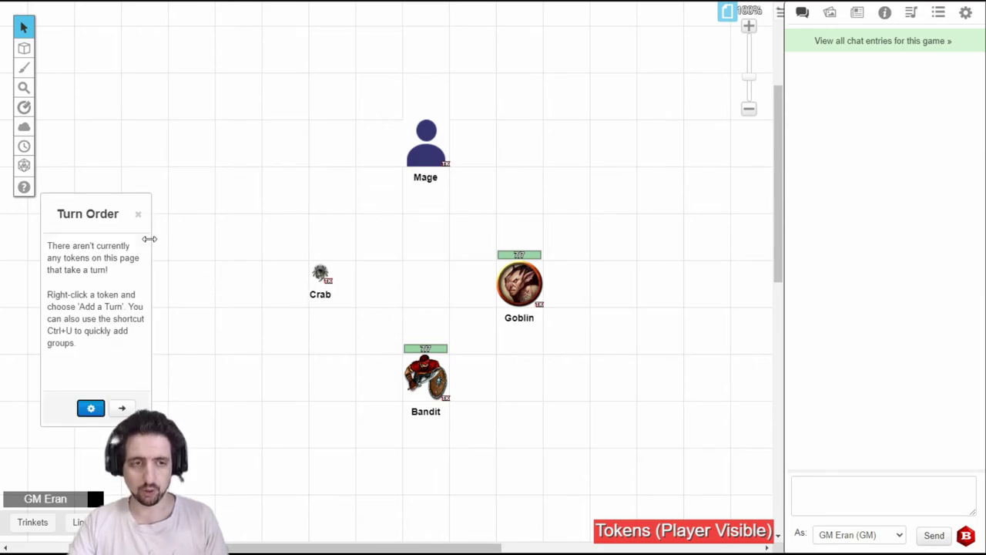
left_click_drag(112, 214, 85, 226)
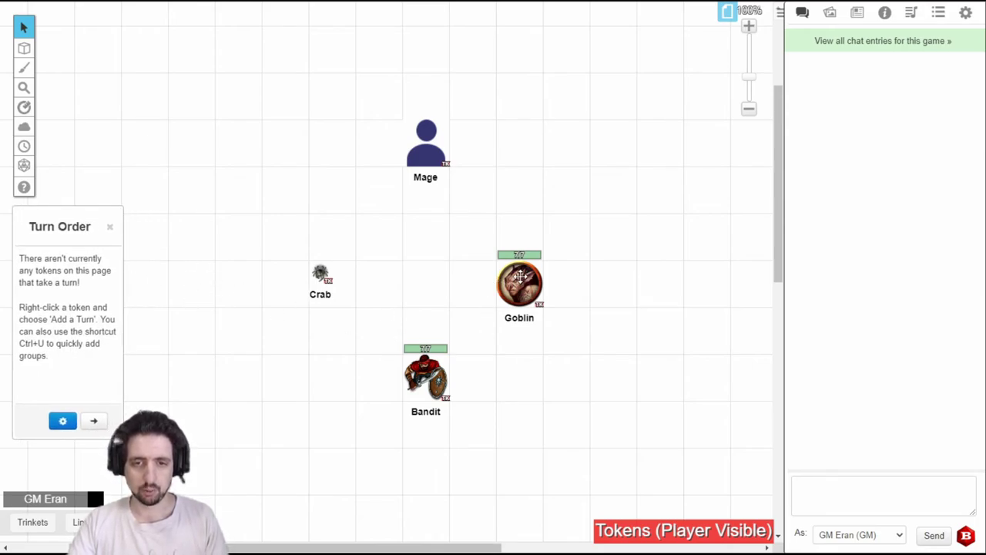
Step: Add the Goblin and Crab tokens to the turn order, with values 2 and 1 respectively
left_click(518, 278)
key("ctrl+u")
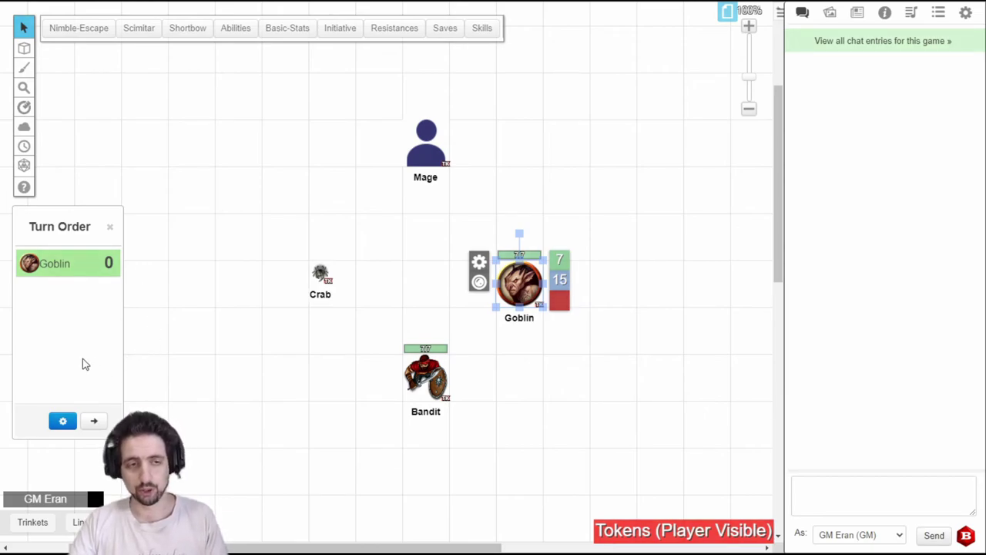
left_click(278, 308)
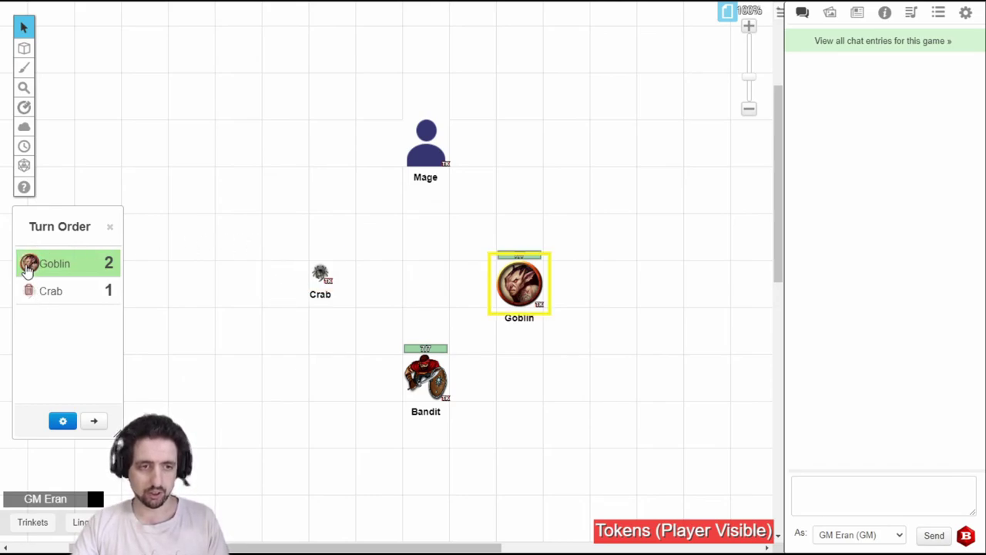
Step: Advance the turn order by two turns, and deselect the Goblin token
left_click(95, 422)
left_click(94, 422)
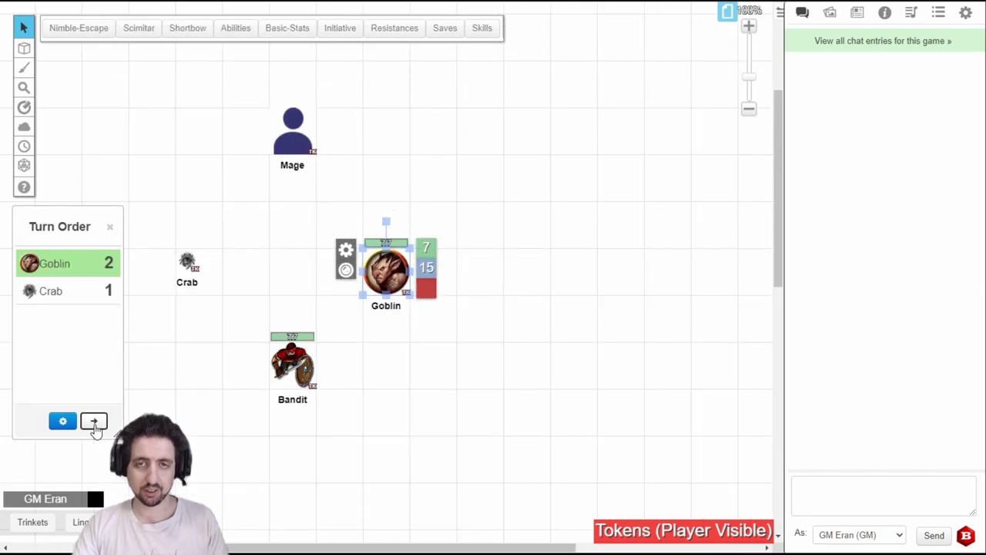
scroll(292, 319, "left", 1)
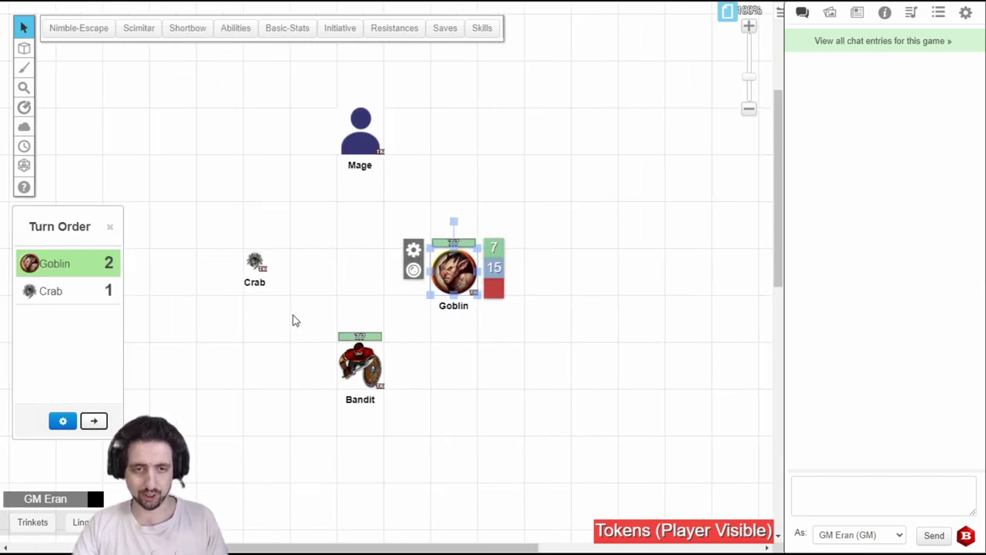
left_click(260, 411)
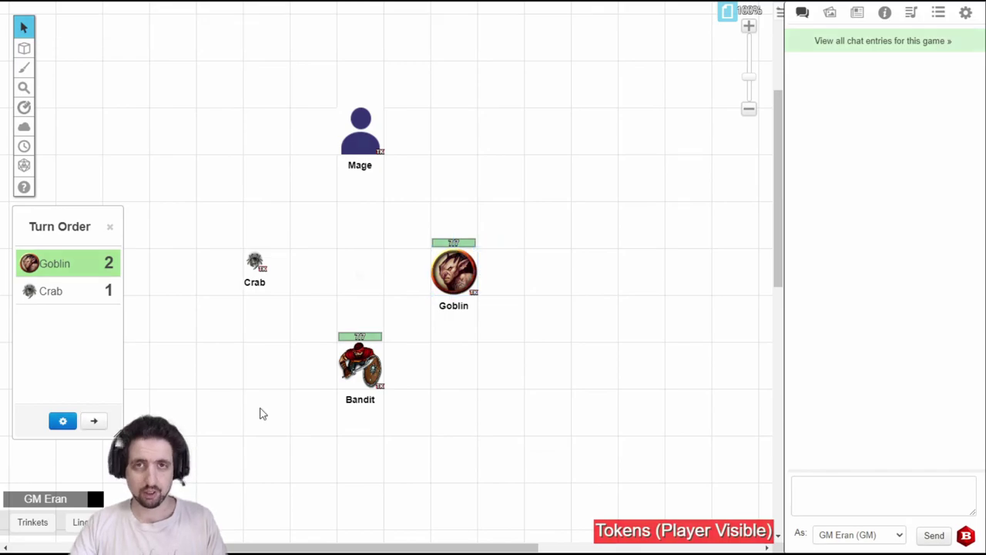
Step: Open the Turn Order Settings and clear the round calculation for a custom item, leaving its label ready for entry
left_click(65, 420)
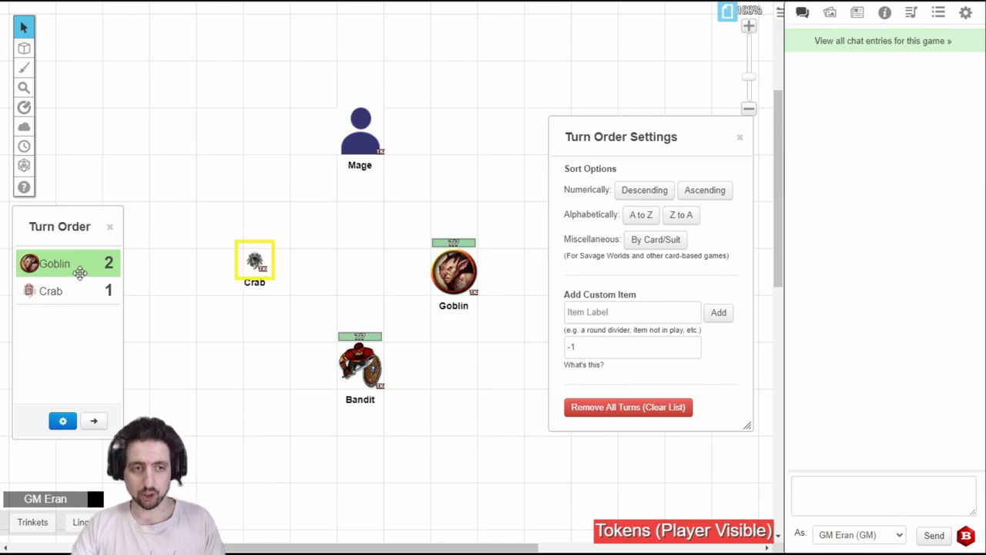
left_click(631, 314)
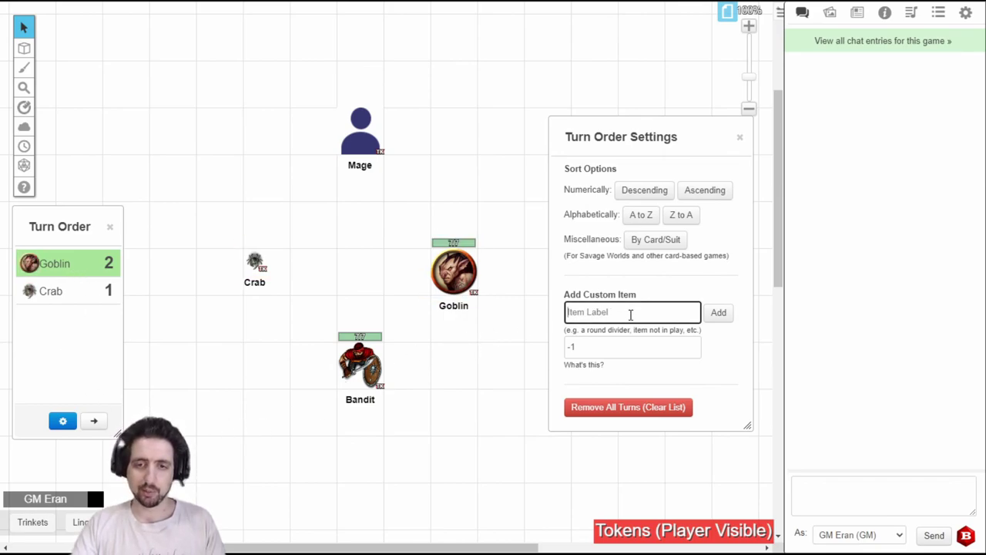
left_click_drag(592, 348, 535, 346)
left_click(608, 348)
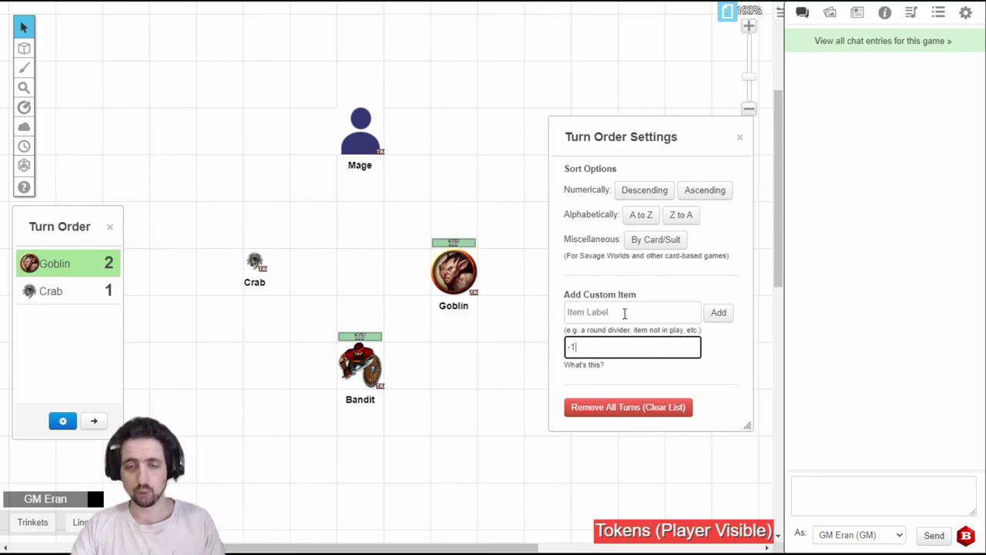
key("BackSpace")
key("BackSpace")
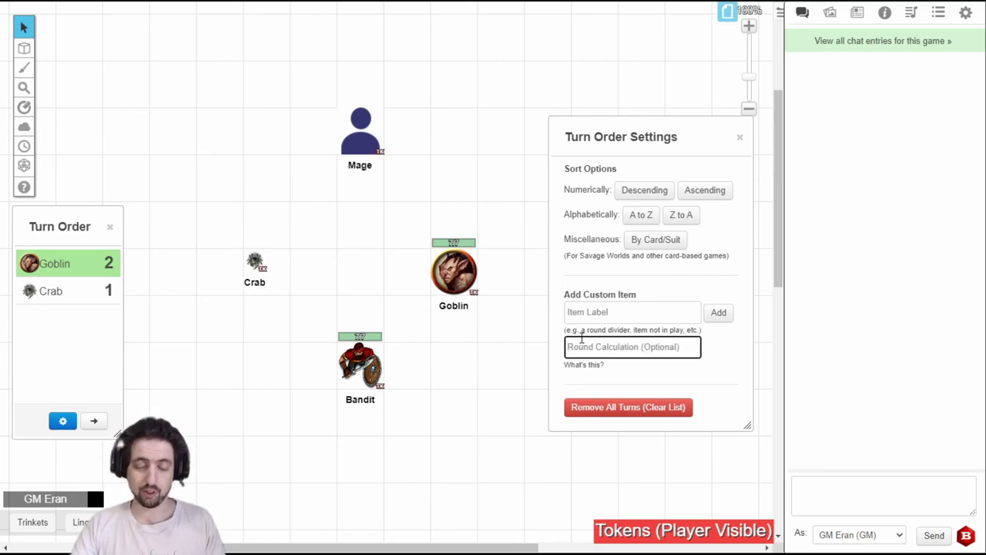
left_click(620, 313)
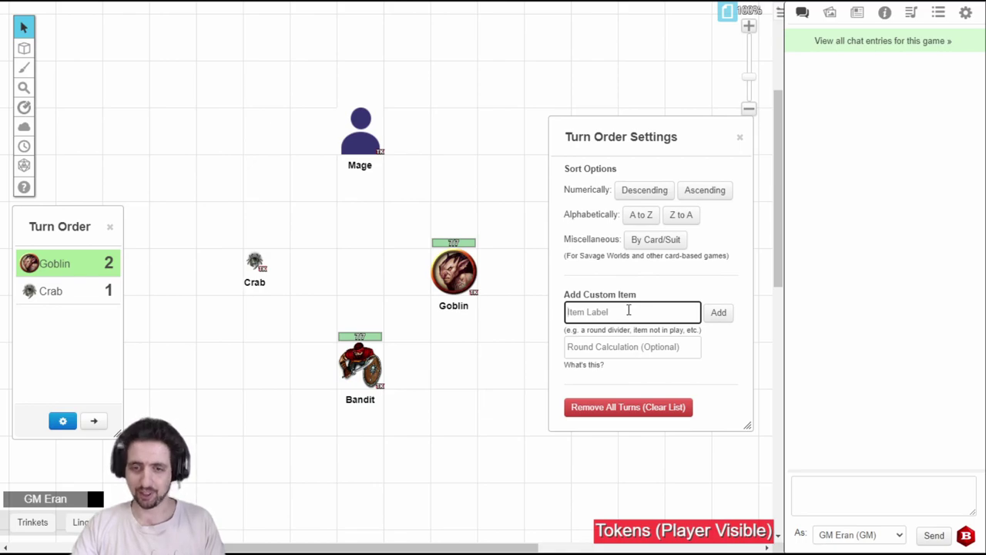
Step: Remove all turns from the turn order, and close the Turn Order Settings and the tracker
left_click(618, 408)
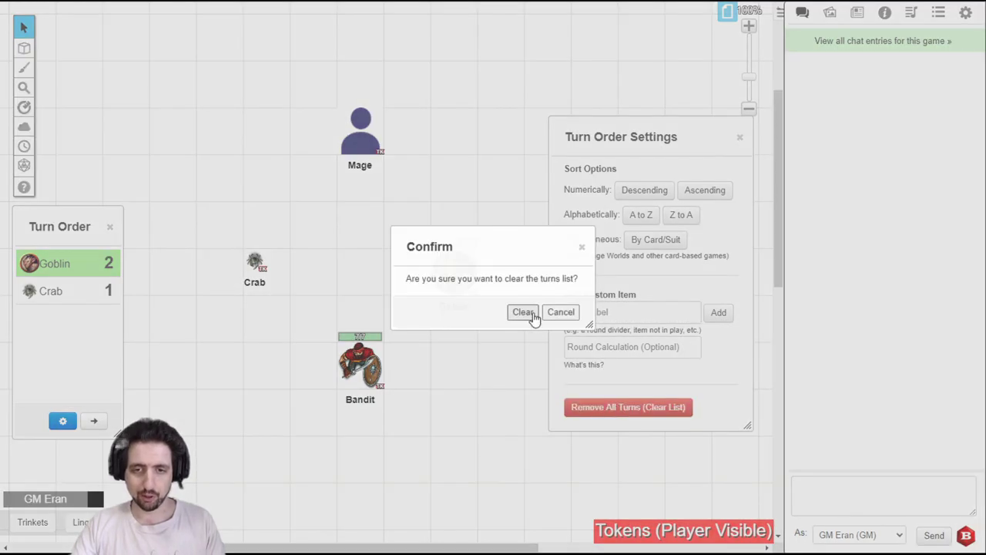
left_click(524, 312)
left_click(739, 138)
left_click(110, 226)
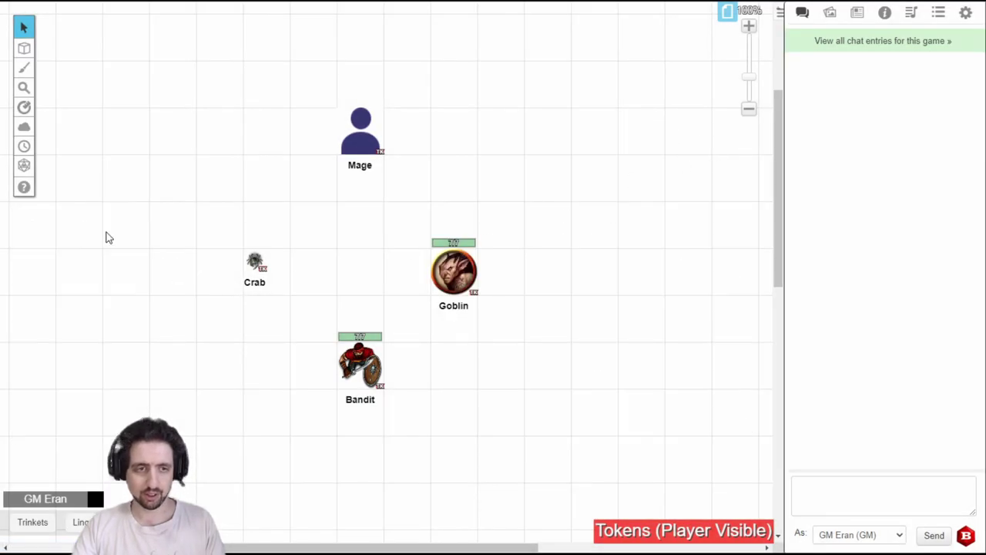